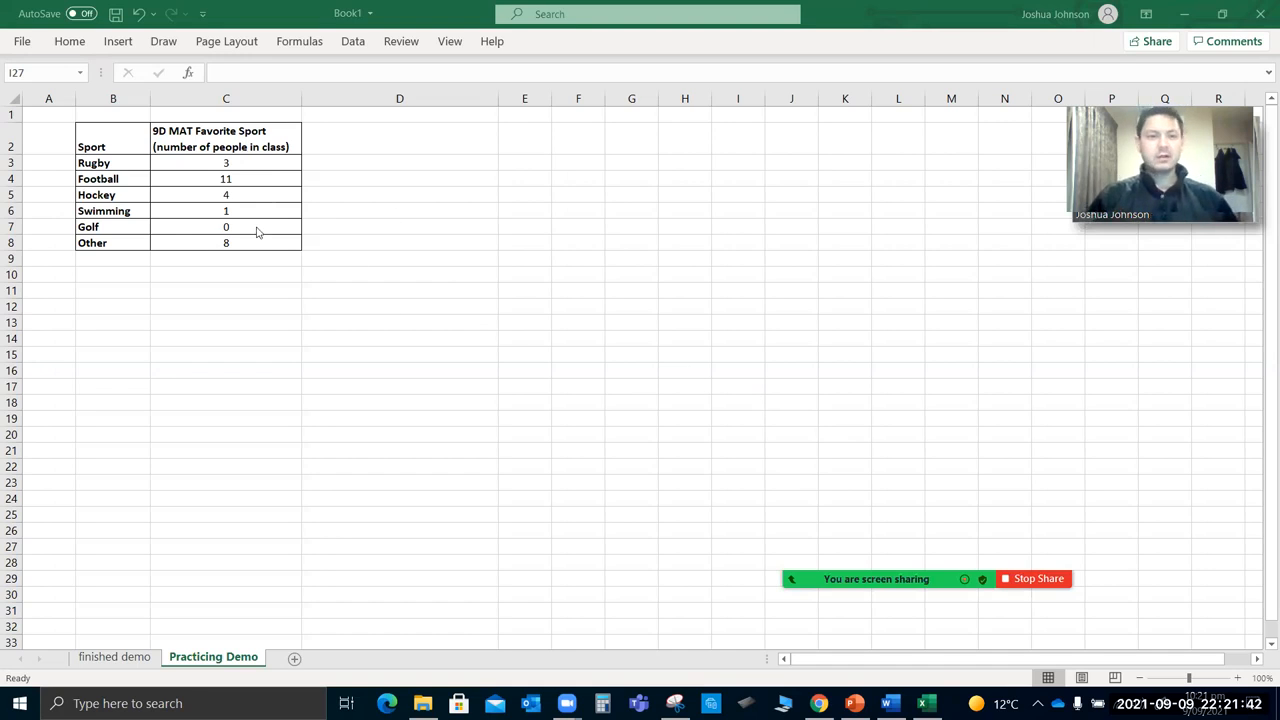
Examine the sport names and class counts in the table, and check the sum of the counts in C3:C8.
click(125, 143)
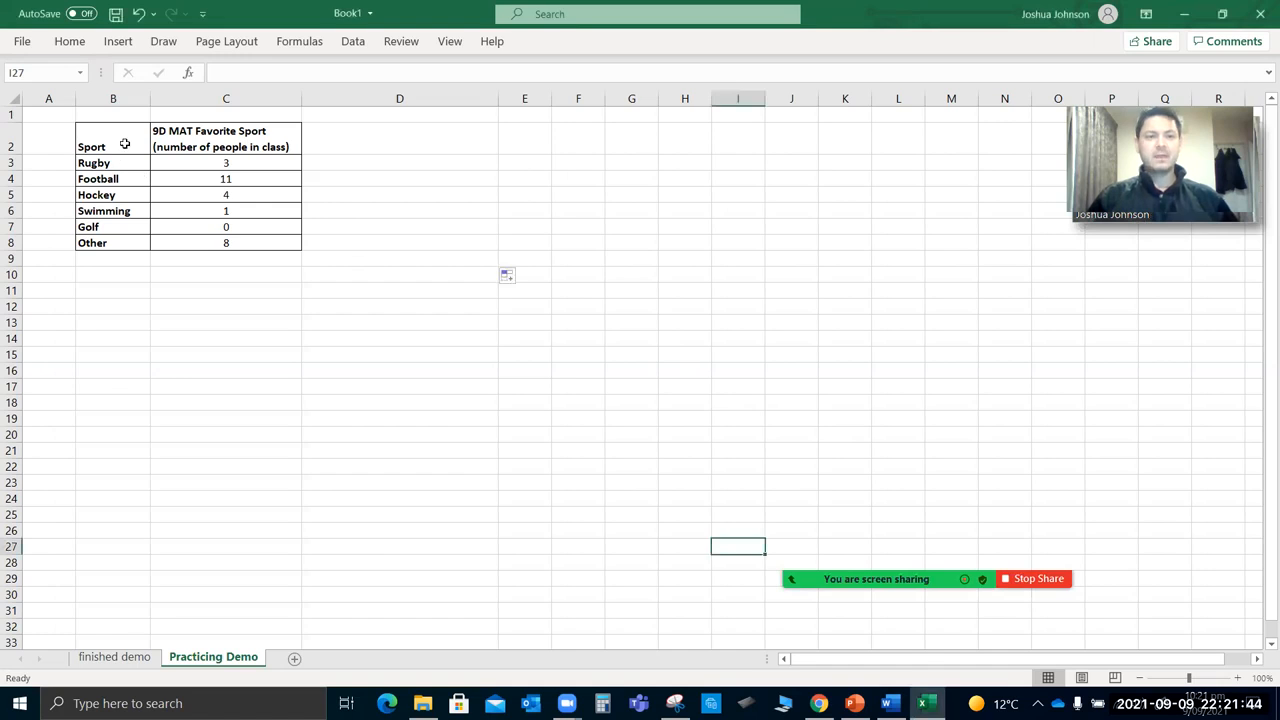
drag(125, 143, 114, 227)
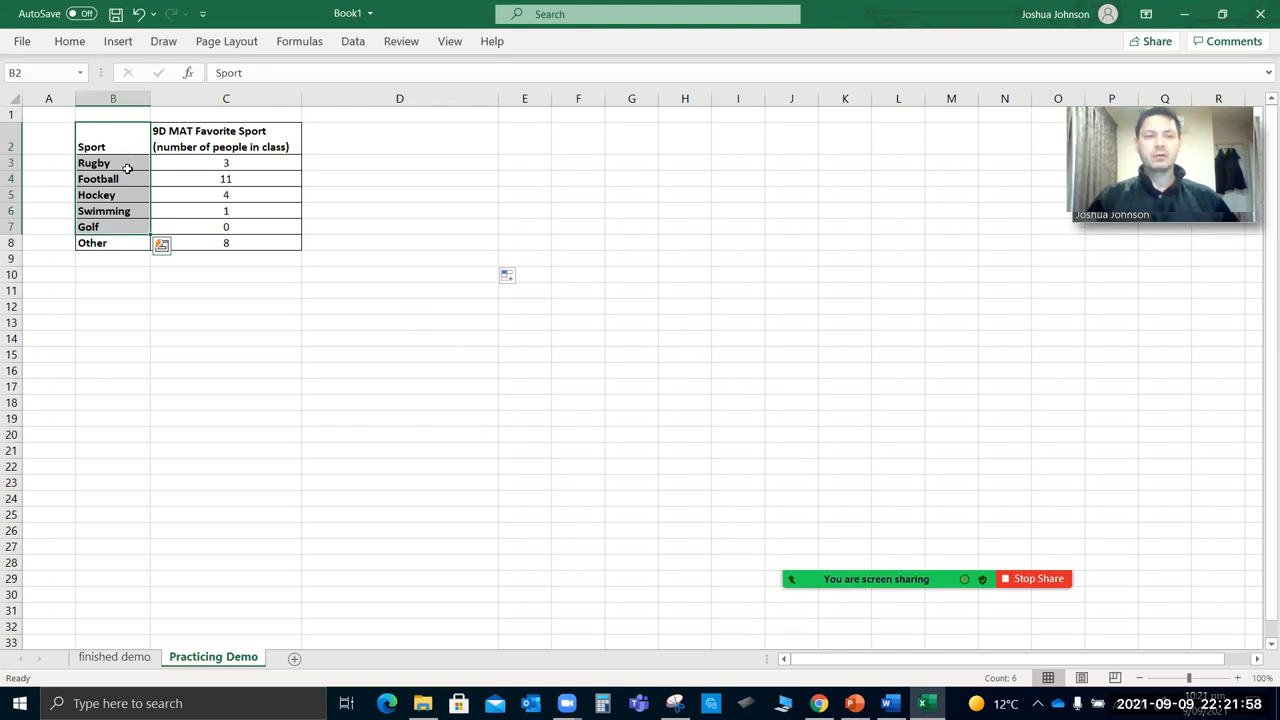
click(243, 139)
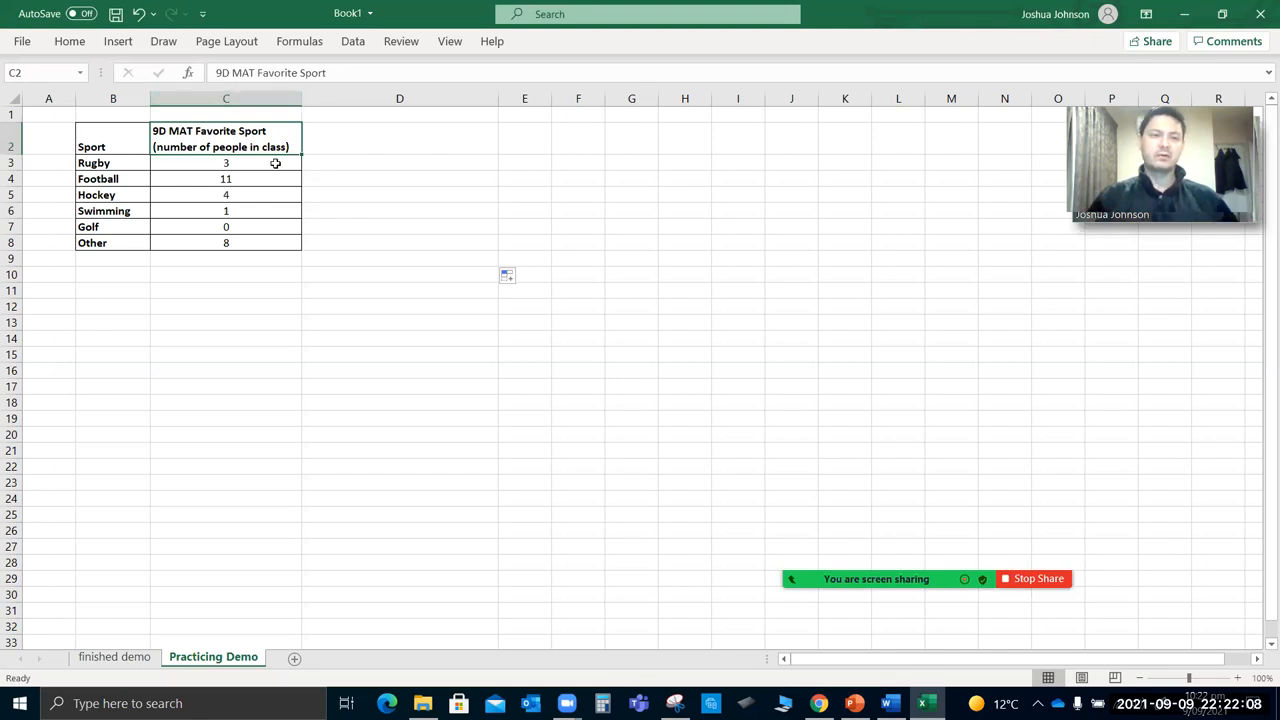
click(114, 164)
drag(114, 164, 204, 167)
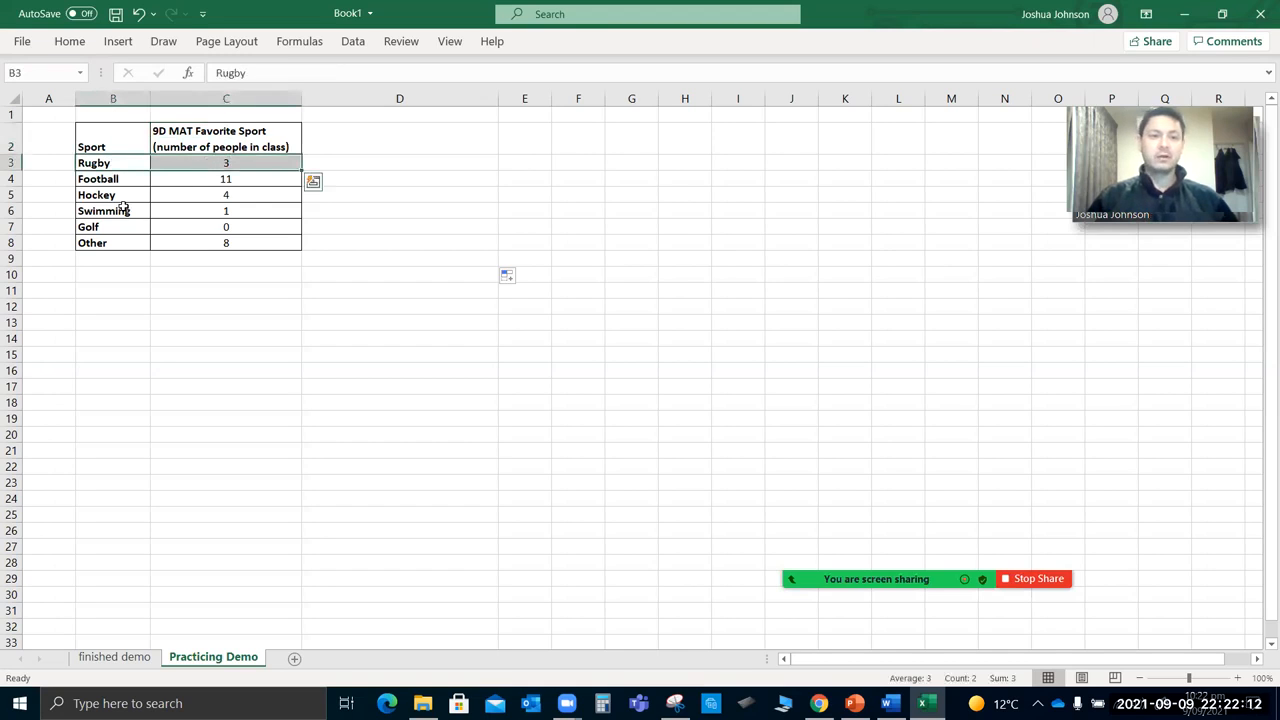
drag(124, 206, 186, 193)
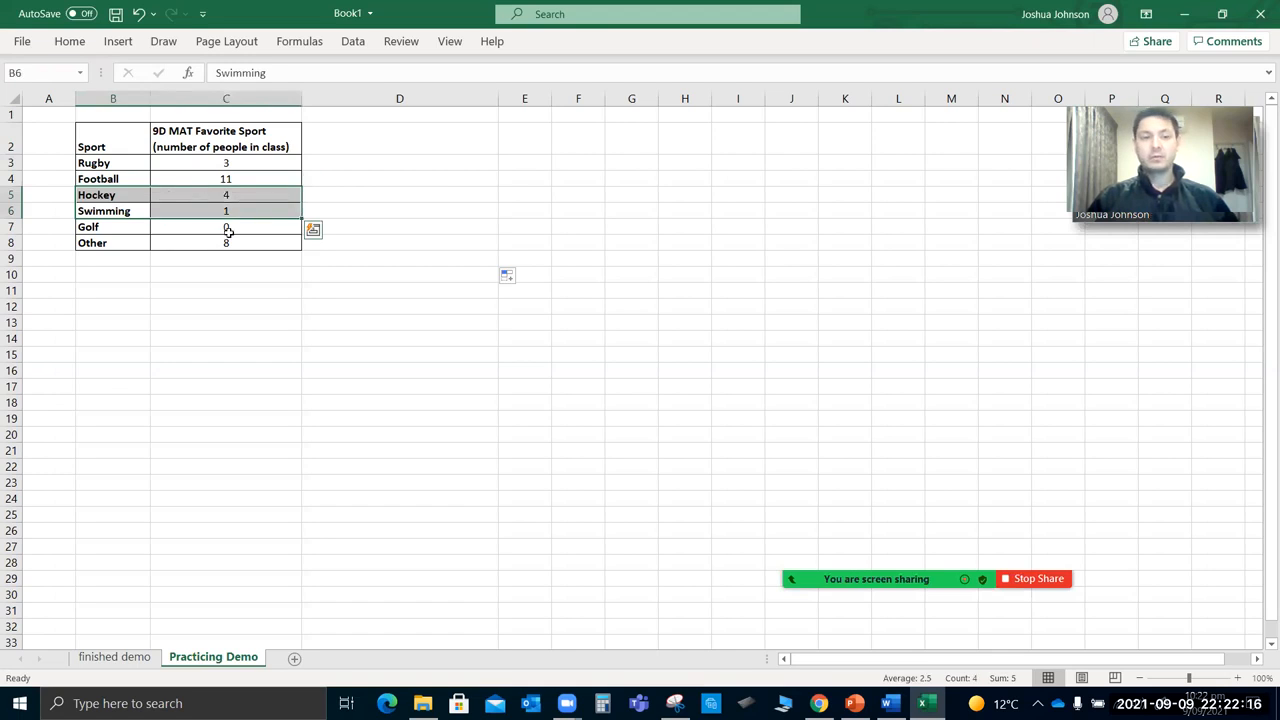
click(243, 162)
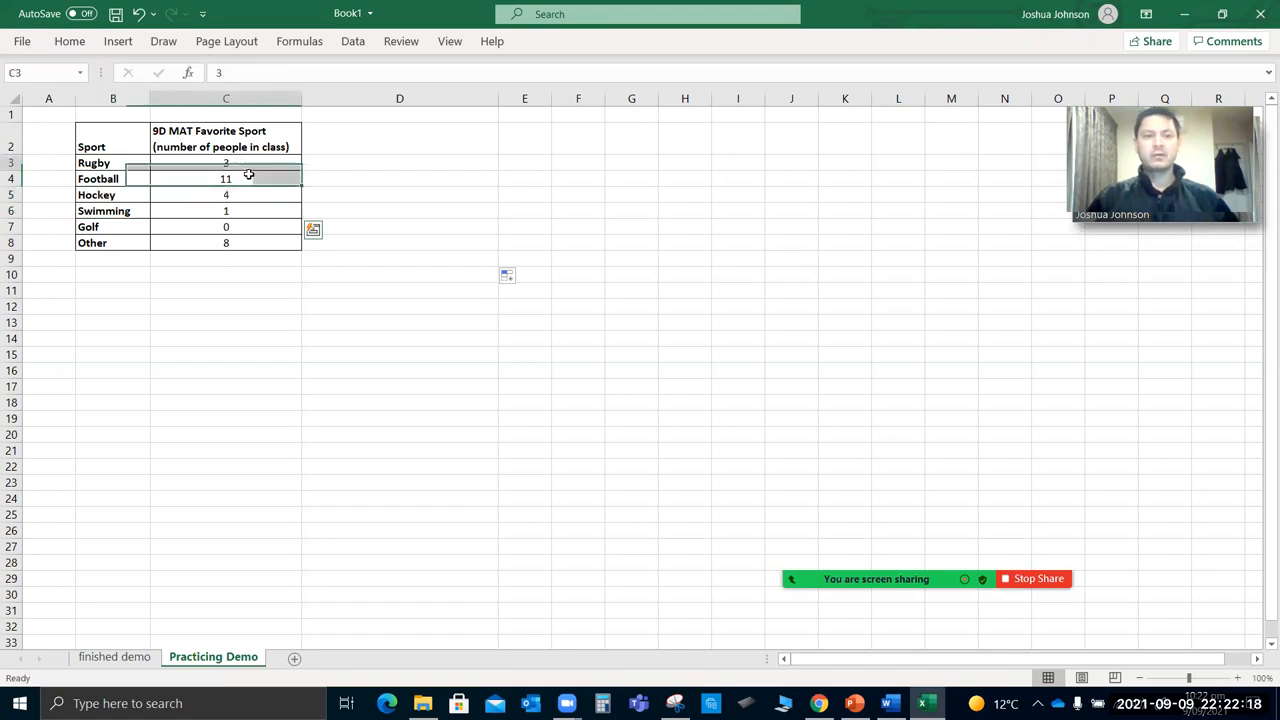
drag(251, 162, 254, 176)
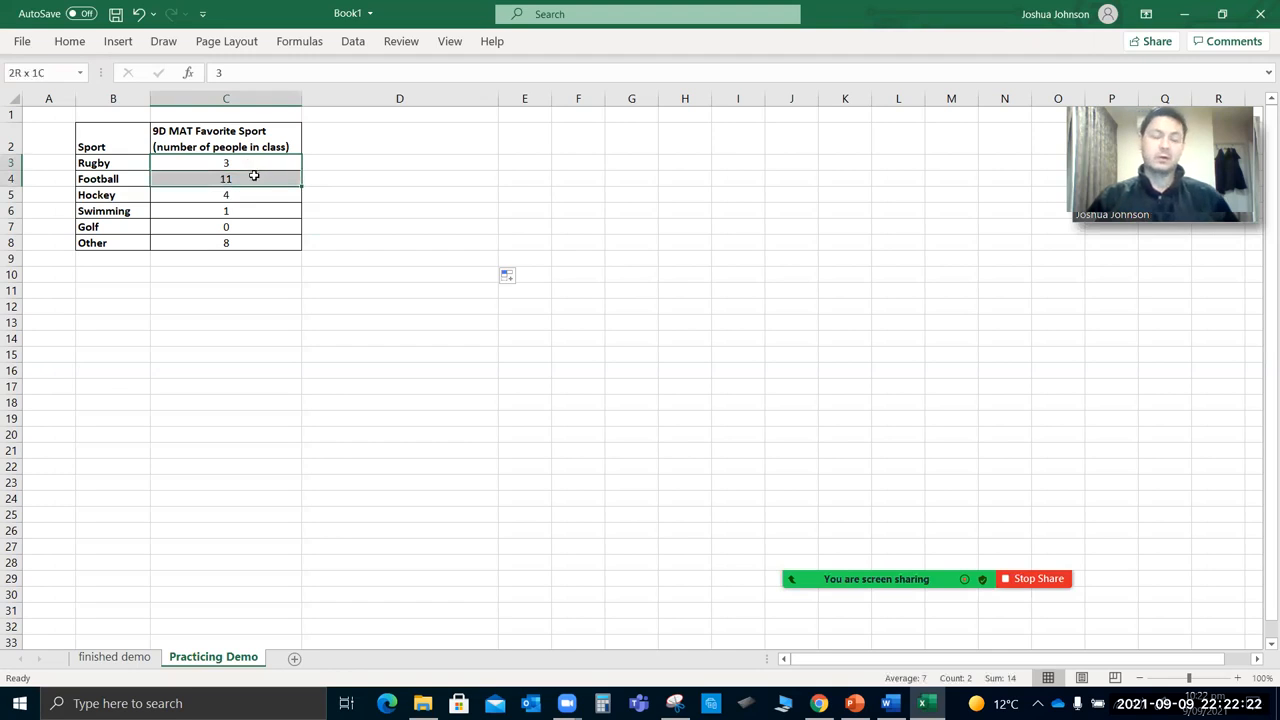
drag(254, 176, 265, 244)
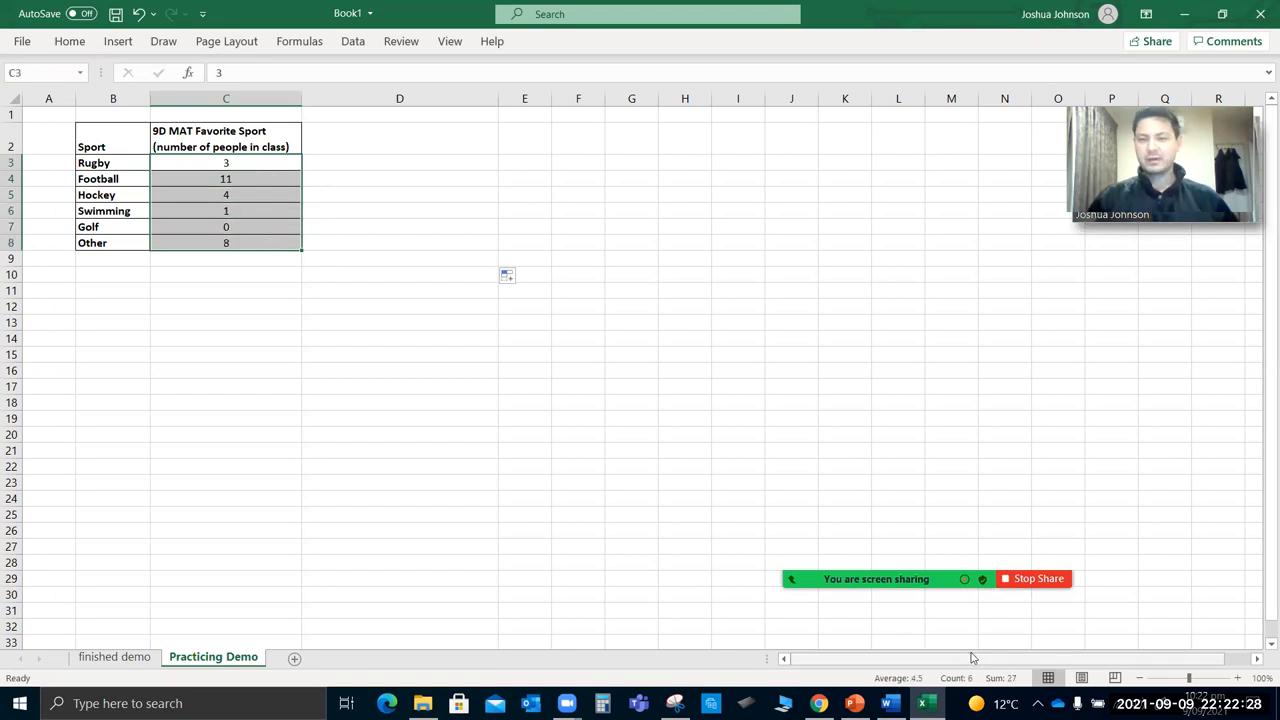
click(264, 379)
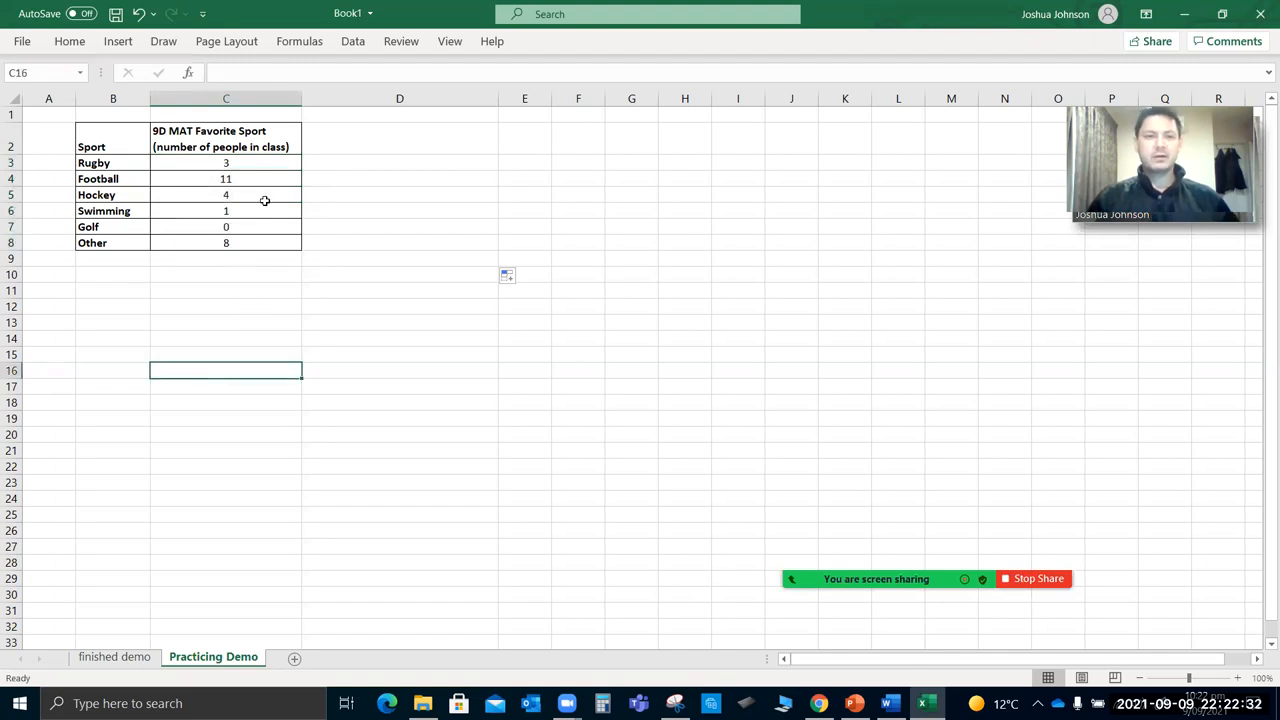
click(239, 163)
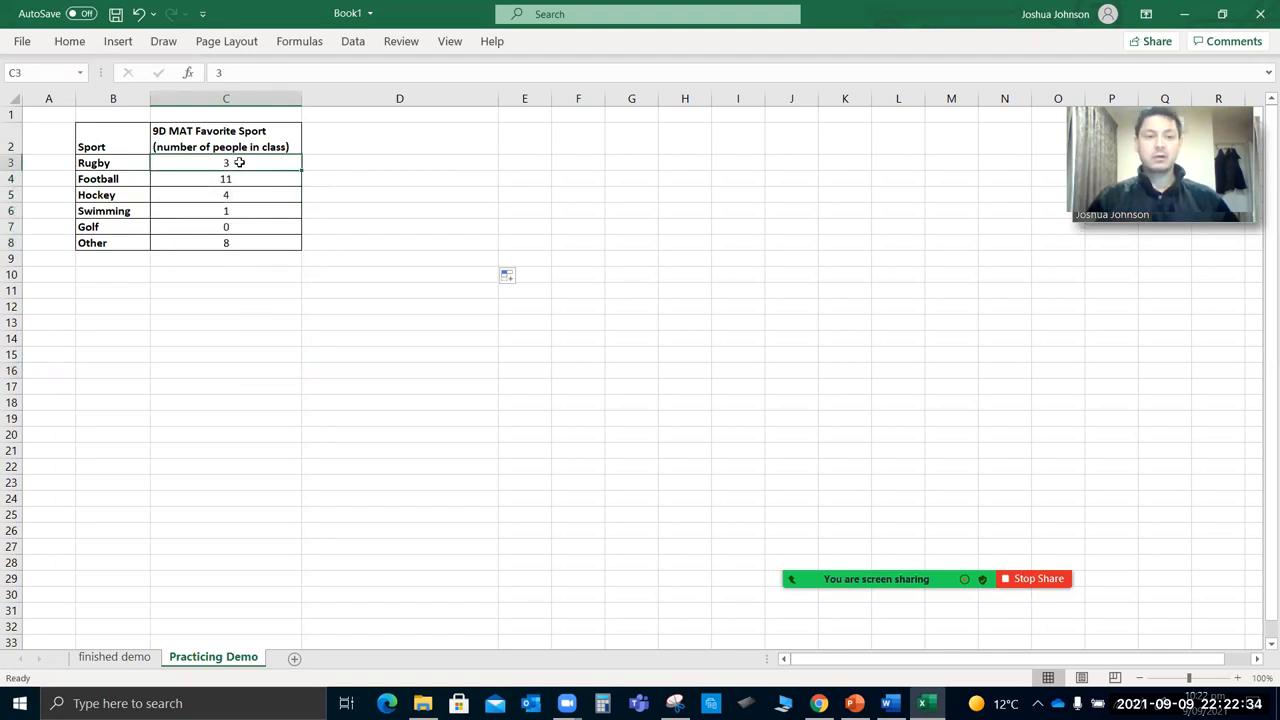
Try a 2-D pie chart of cells B3:C8, without the header row, beside the table and delete it.
click(123, 162)
drag(123, 162, 226, 243)
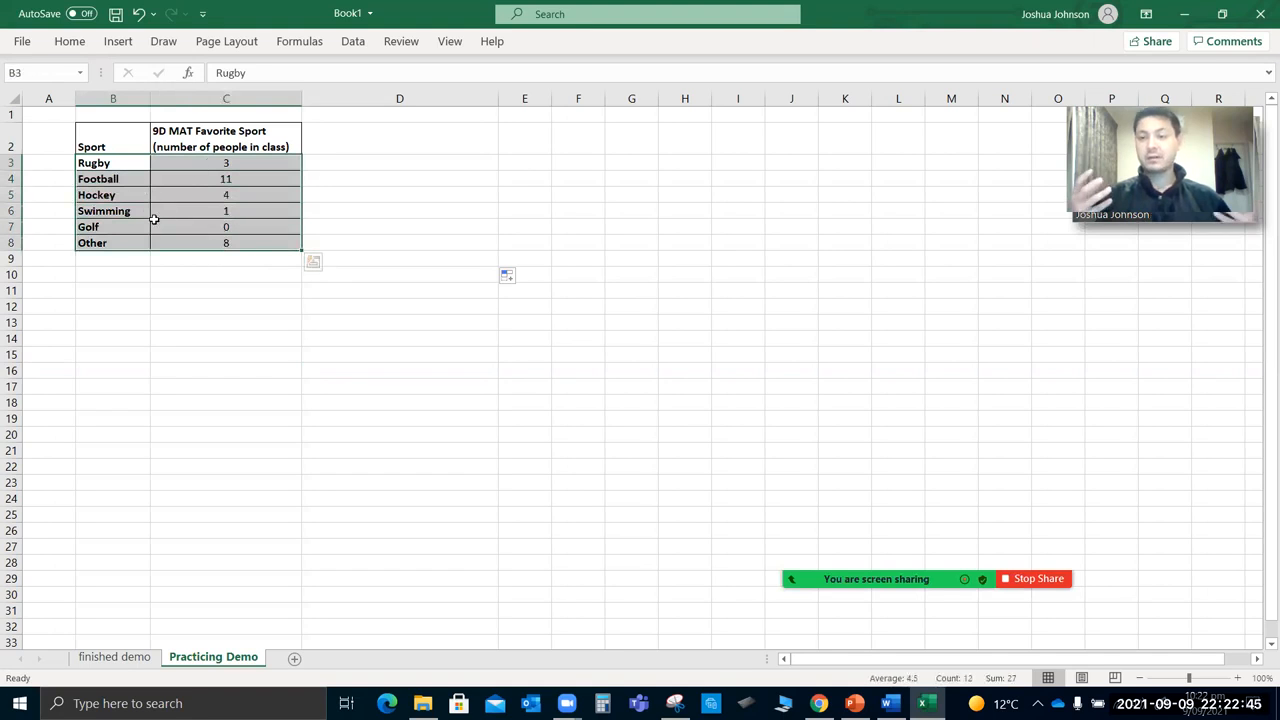
click(70, 41)
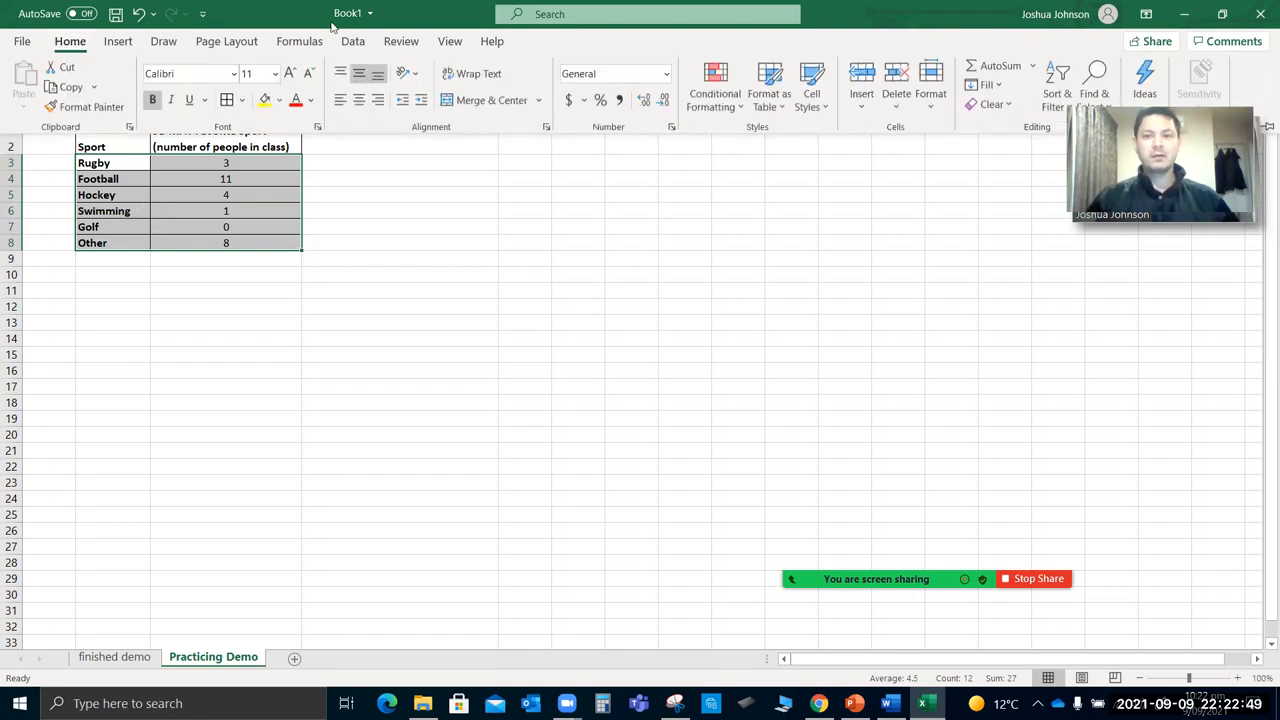
click(118, 41)
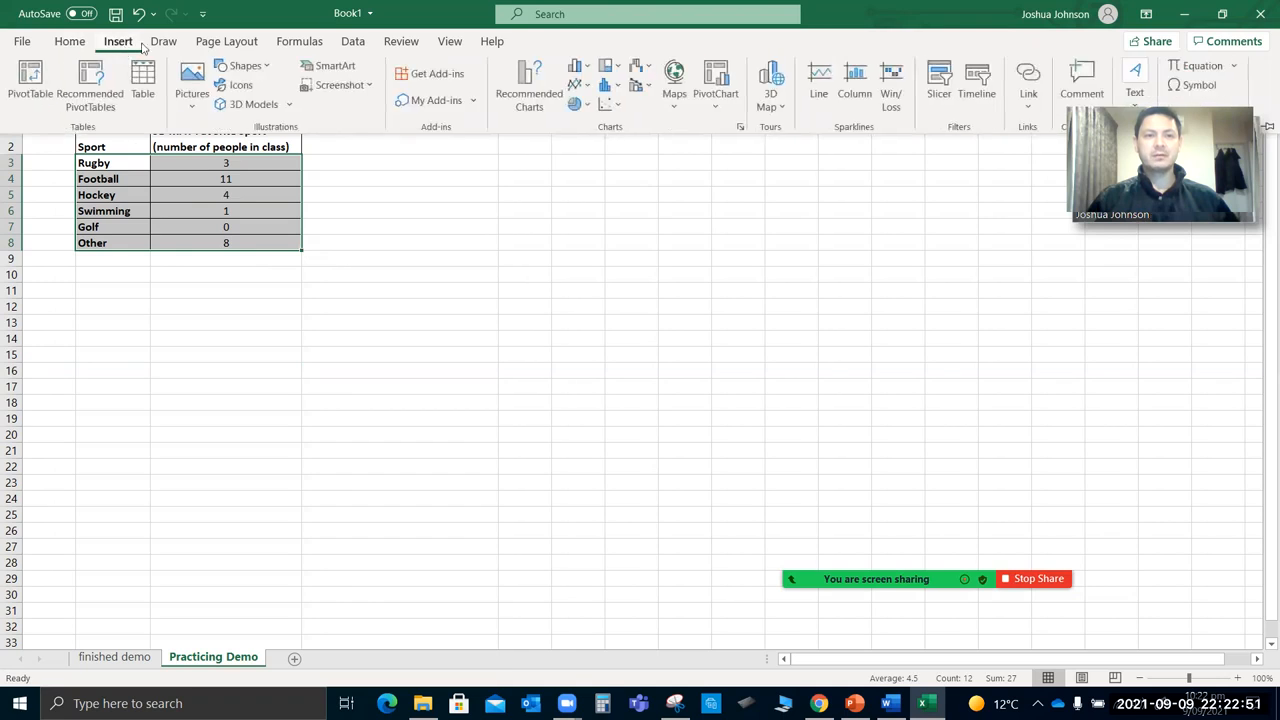
click(577, 106)
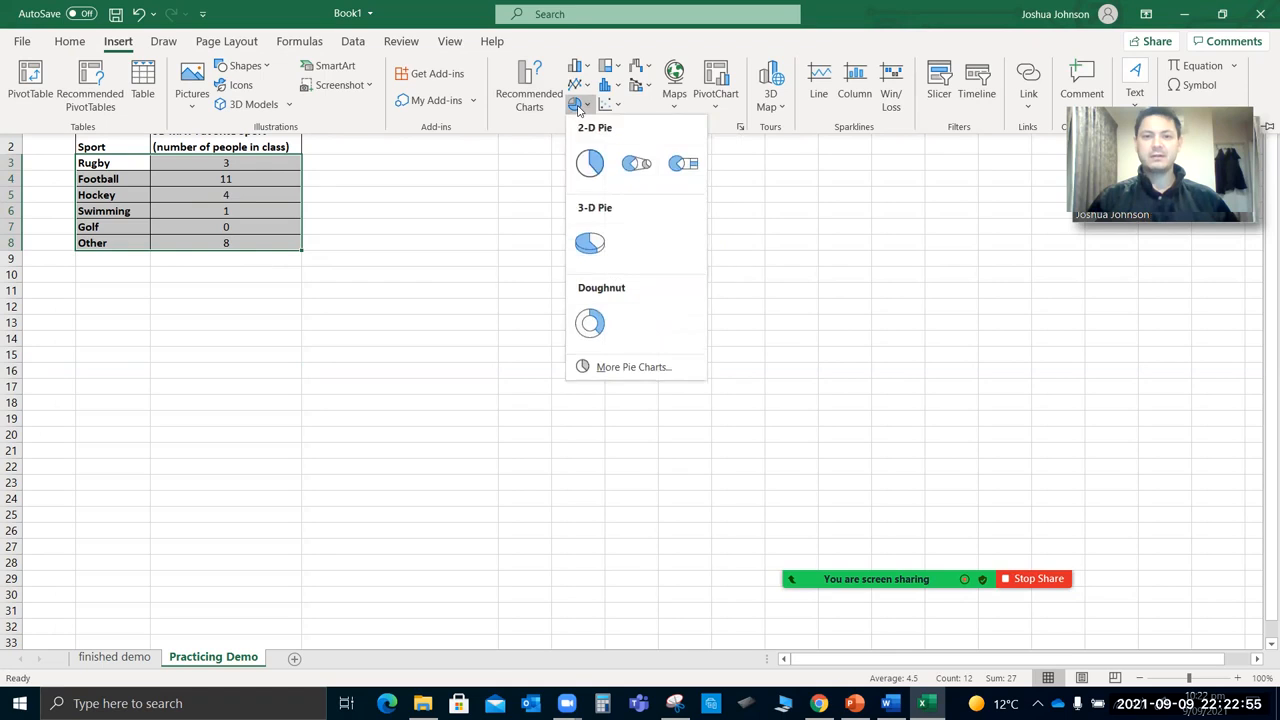
click(592, 163)
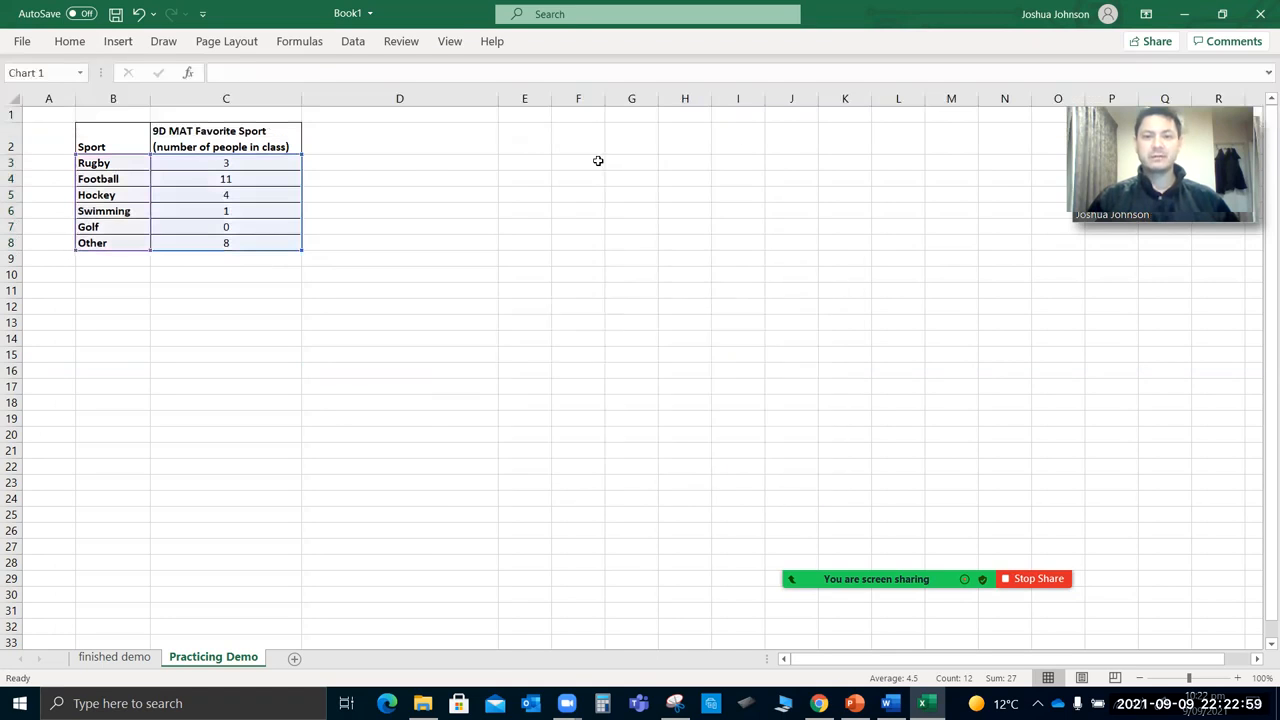
drag(530, 289, 449, 183)
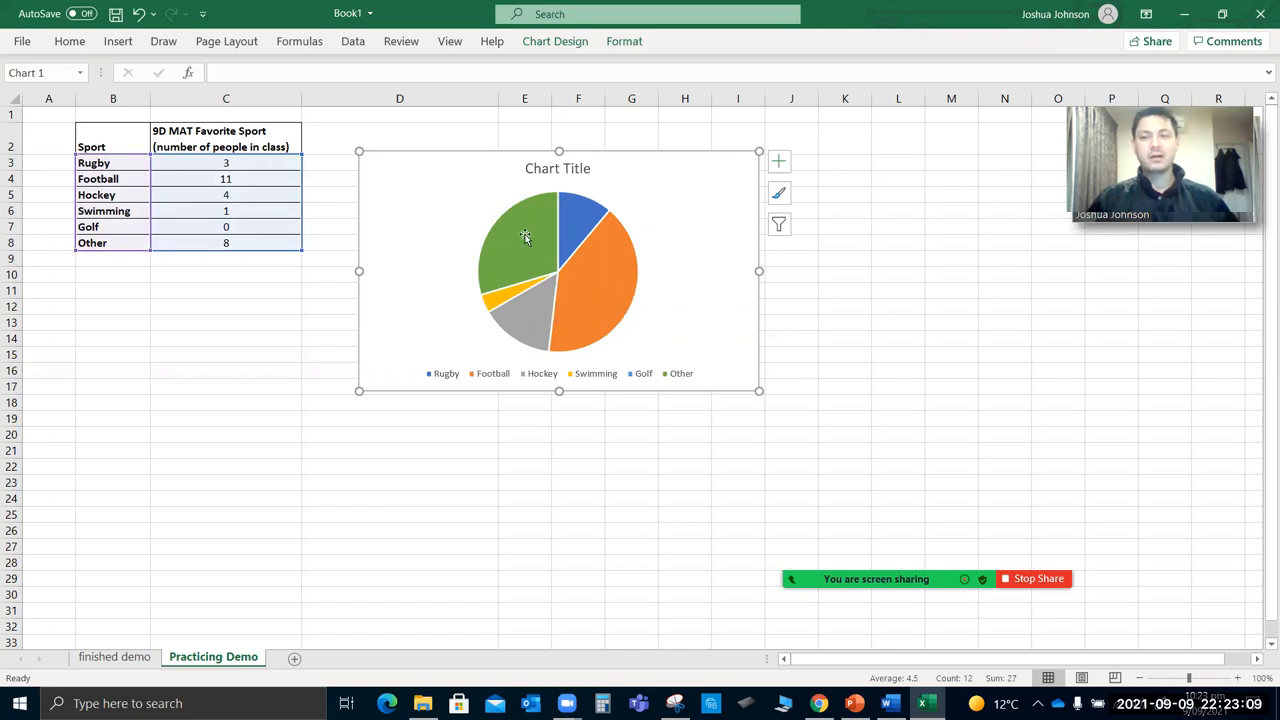
mouse_move(524, 235)
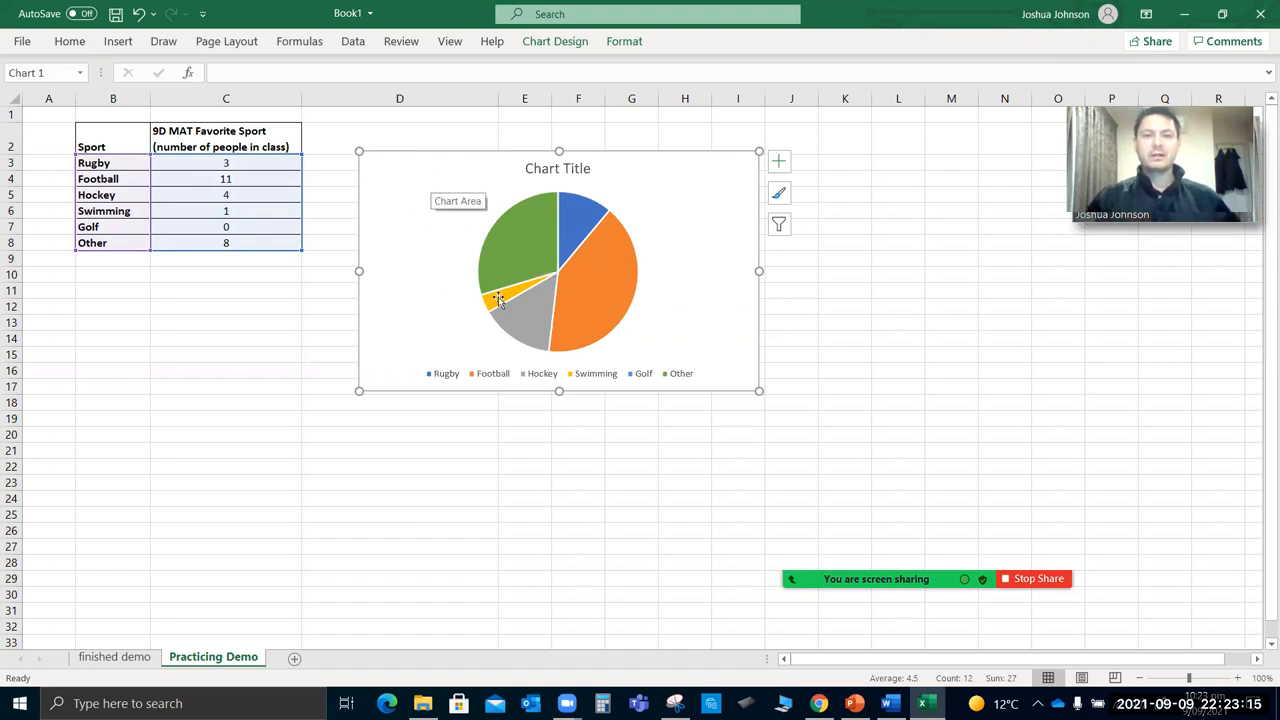
mouse_move(575, 259)
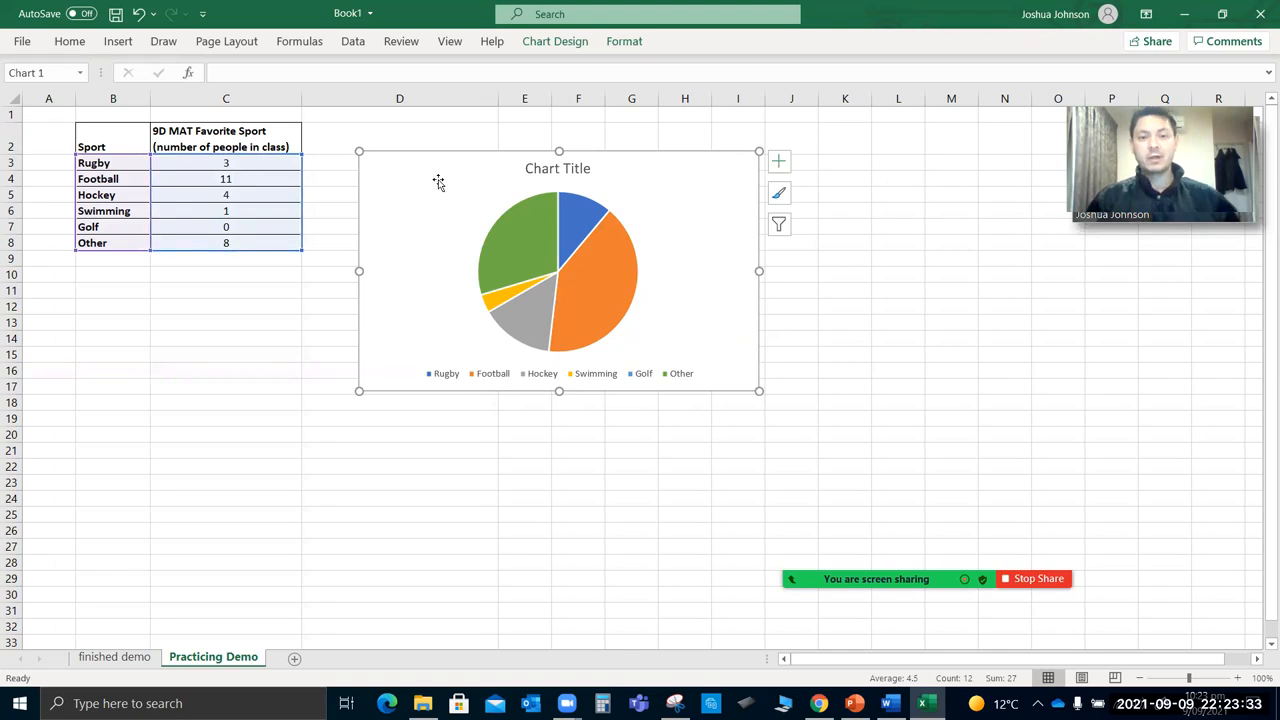
key(Delete)
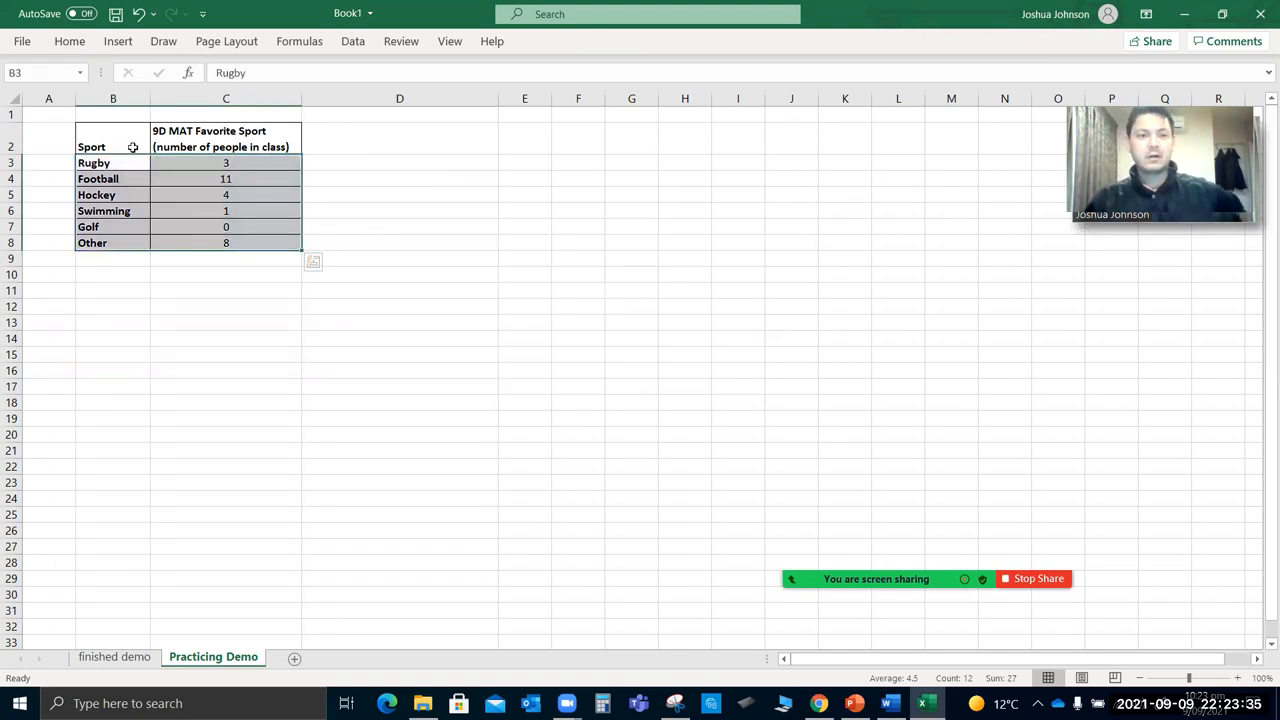
Insert a 2-D pie chart from cells B2:C8, including the headers, and place it beside the table.
click(120, 143)
drag(162, 143, 200, 246)
click(115, 43)
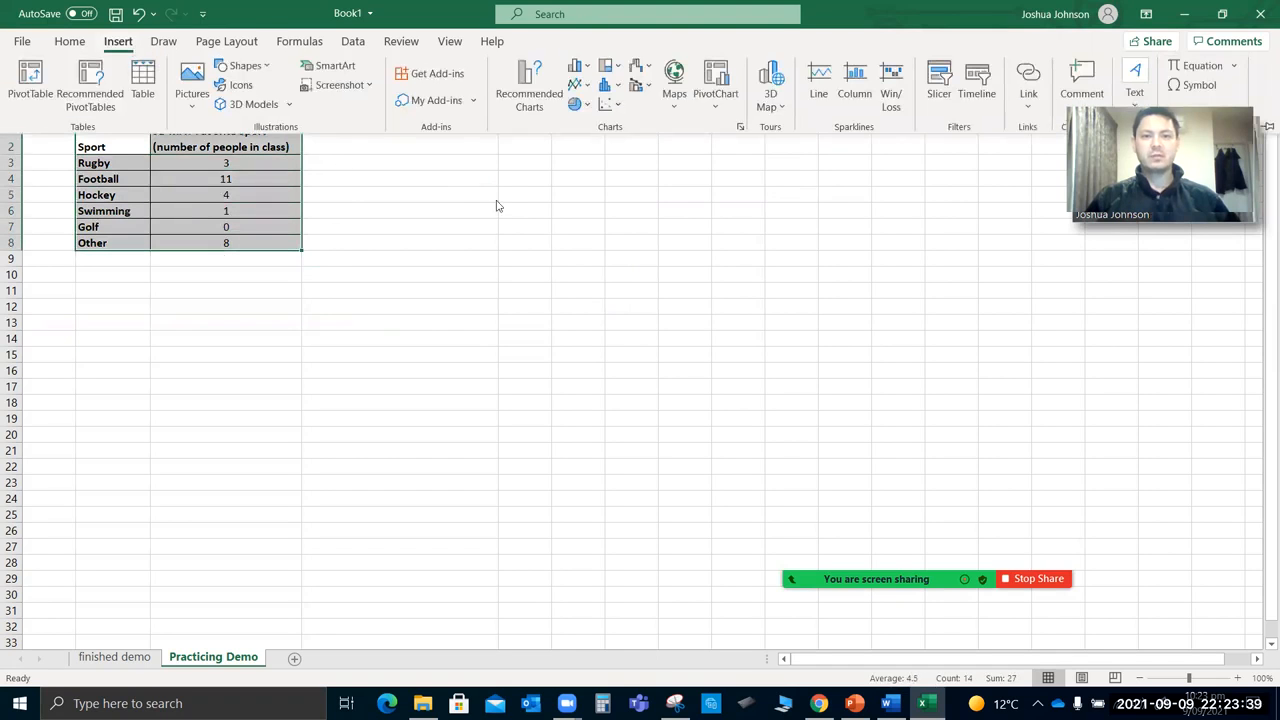
click(577, 104)
click(590, 162)
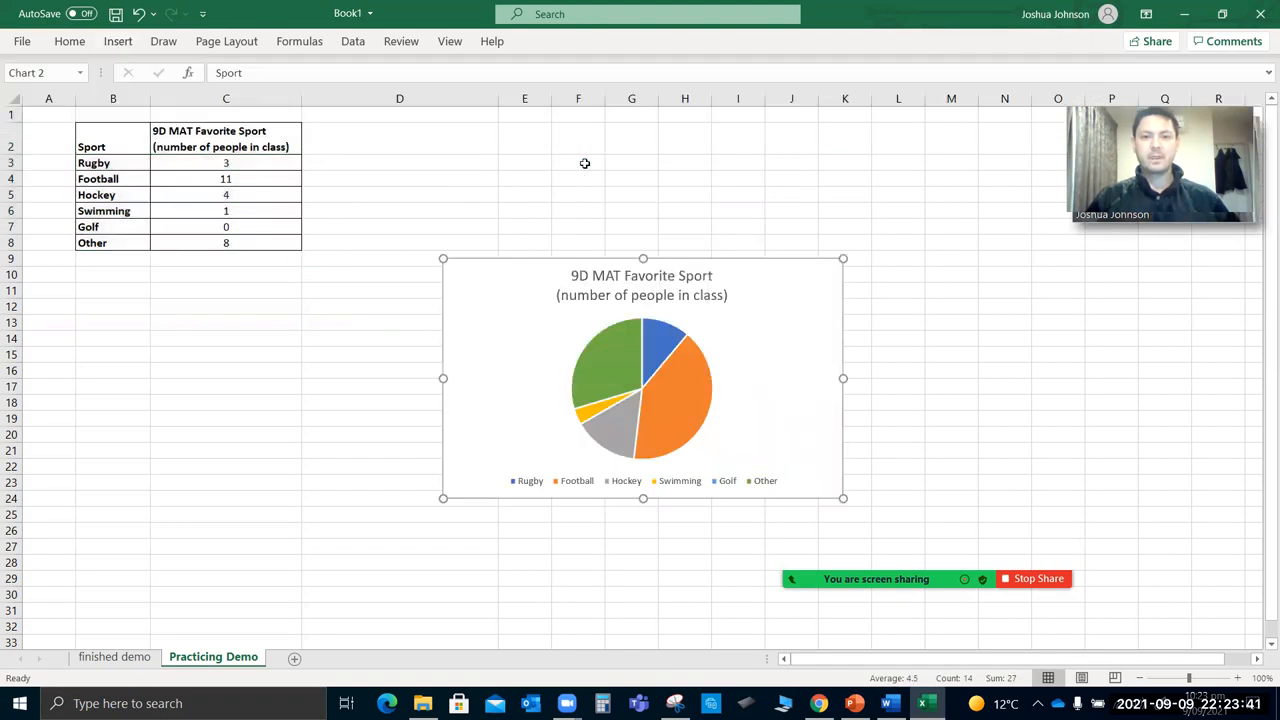
drag(503, 322, 410, 205)
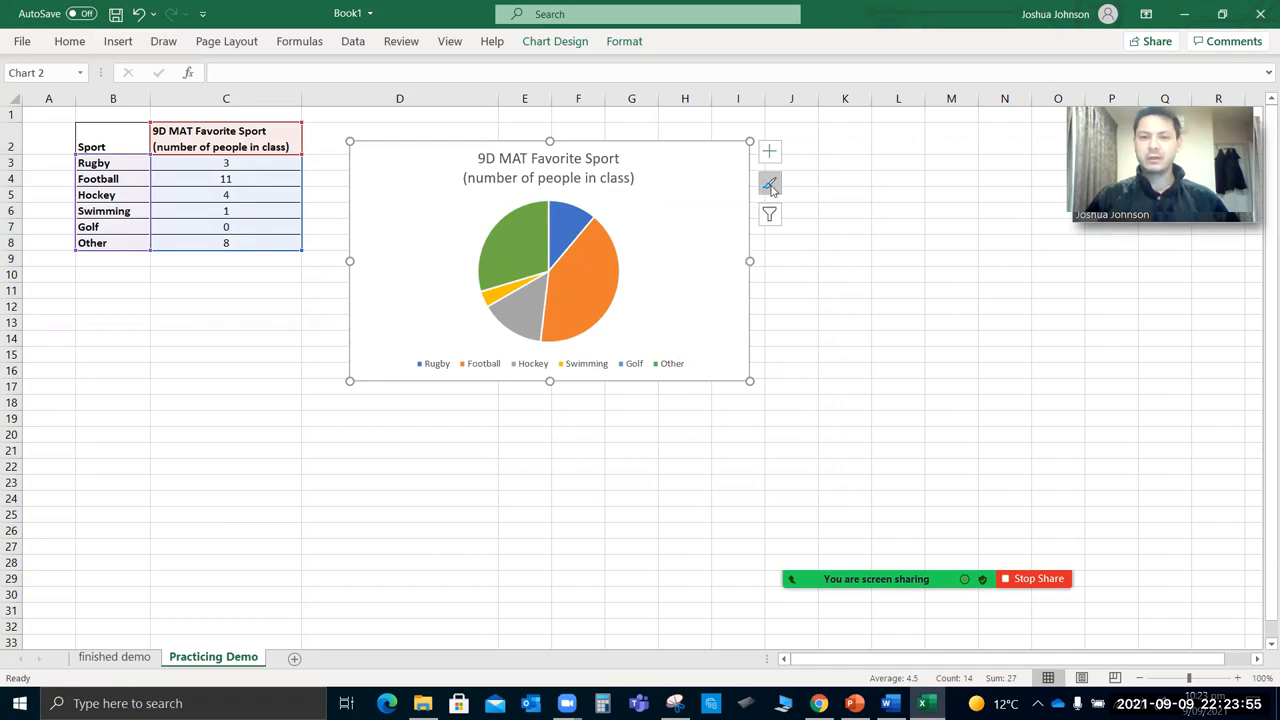
Try several chart styles on the pie chart and apply the light grey one with percentage labels inside the slices.
click(770, 186)
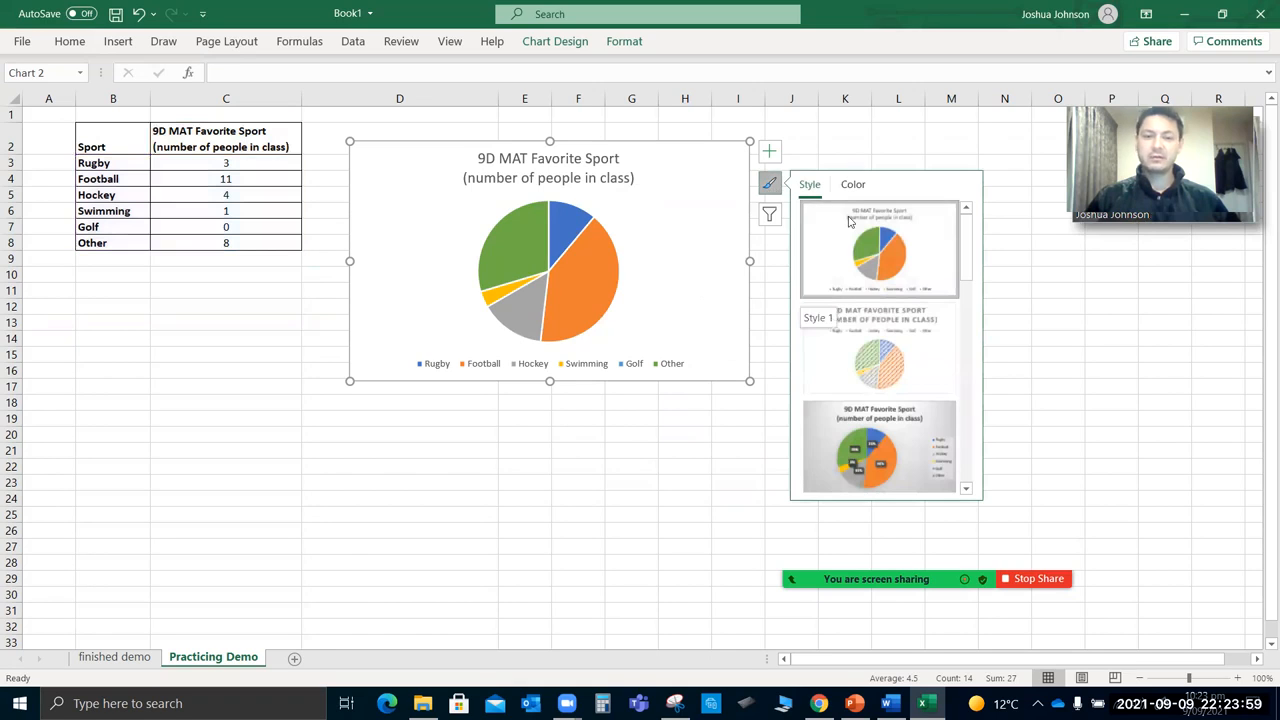
drag(968, 252, 966, 294)
click(918, 265)
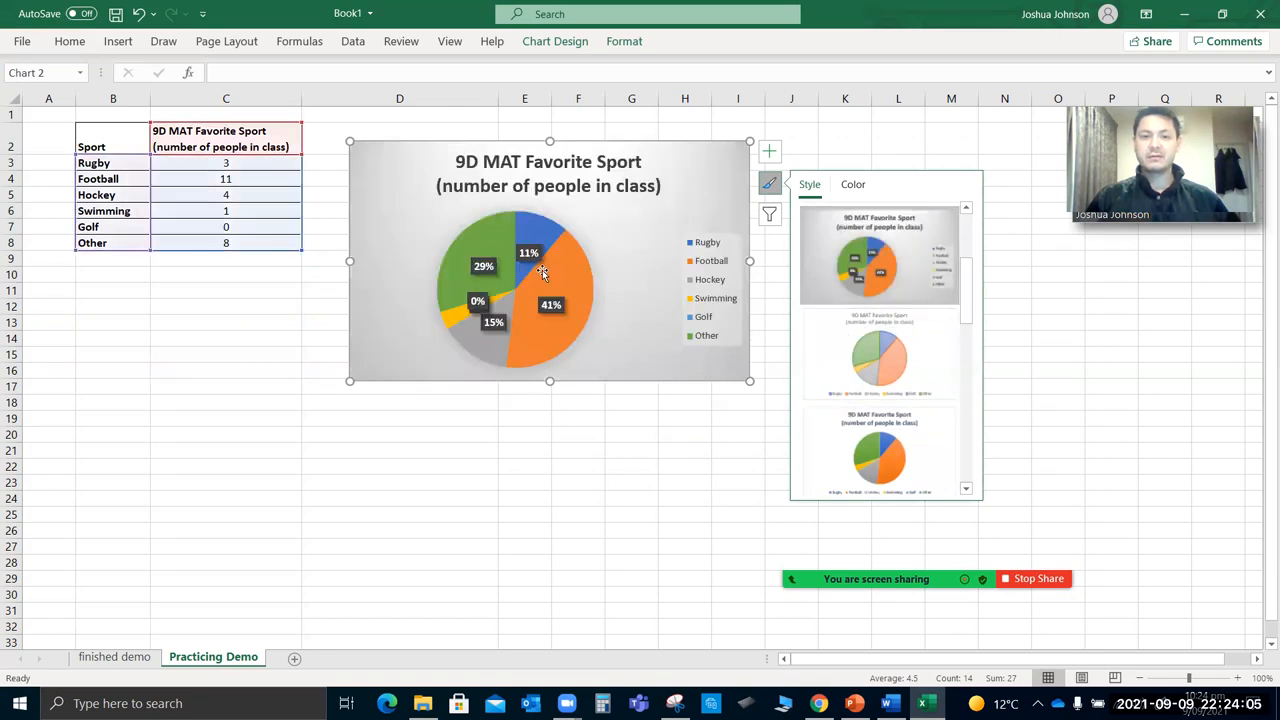
drag(970, 287, 963, 349)
click(928, 366)
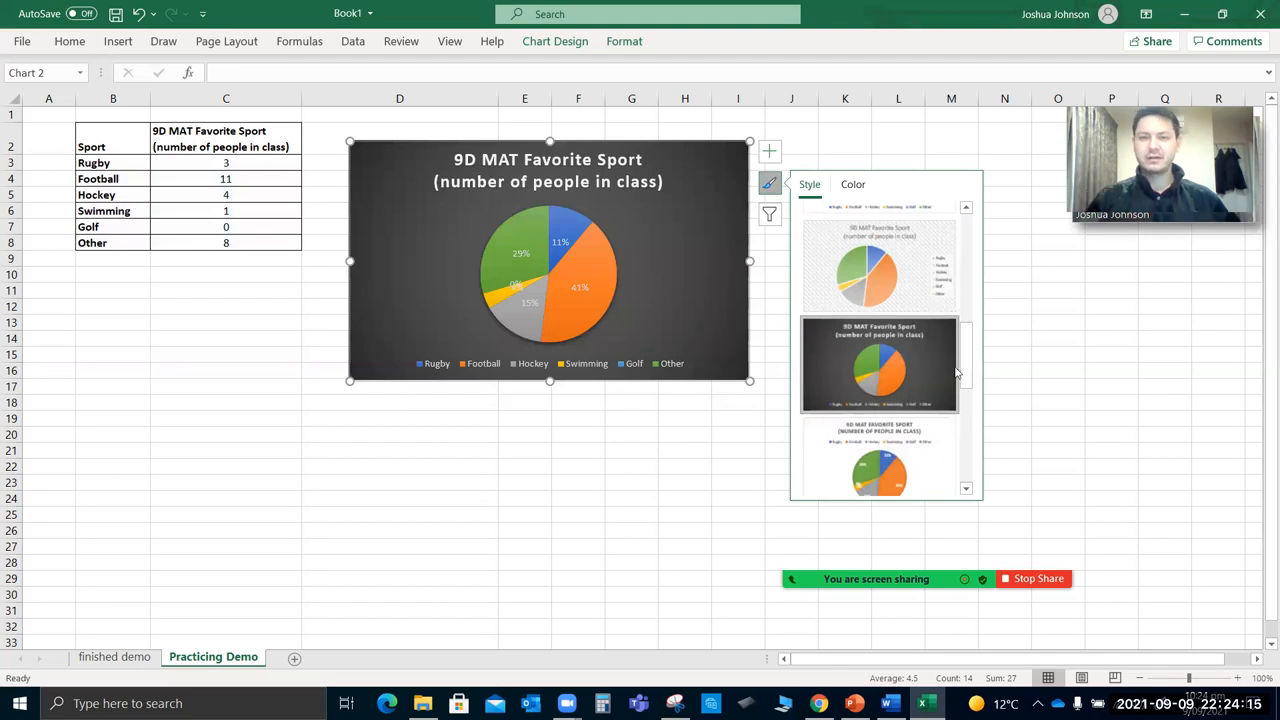
drag(966, 368, 967, 372)
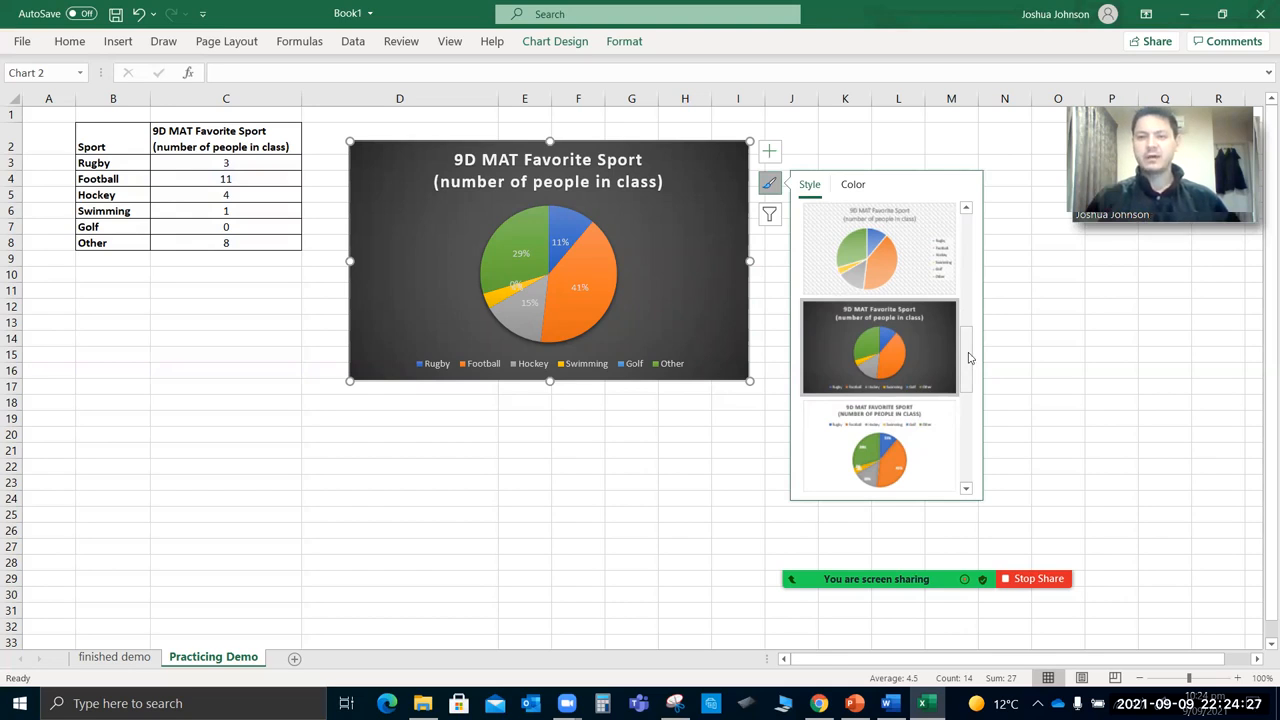
drag(968, 358, 966, 450)
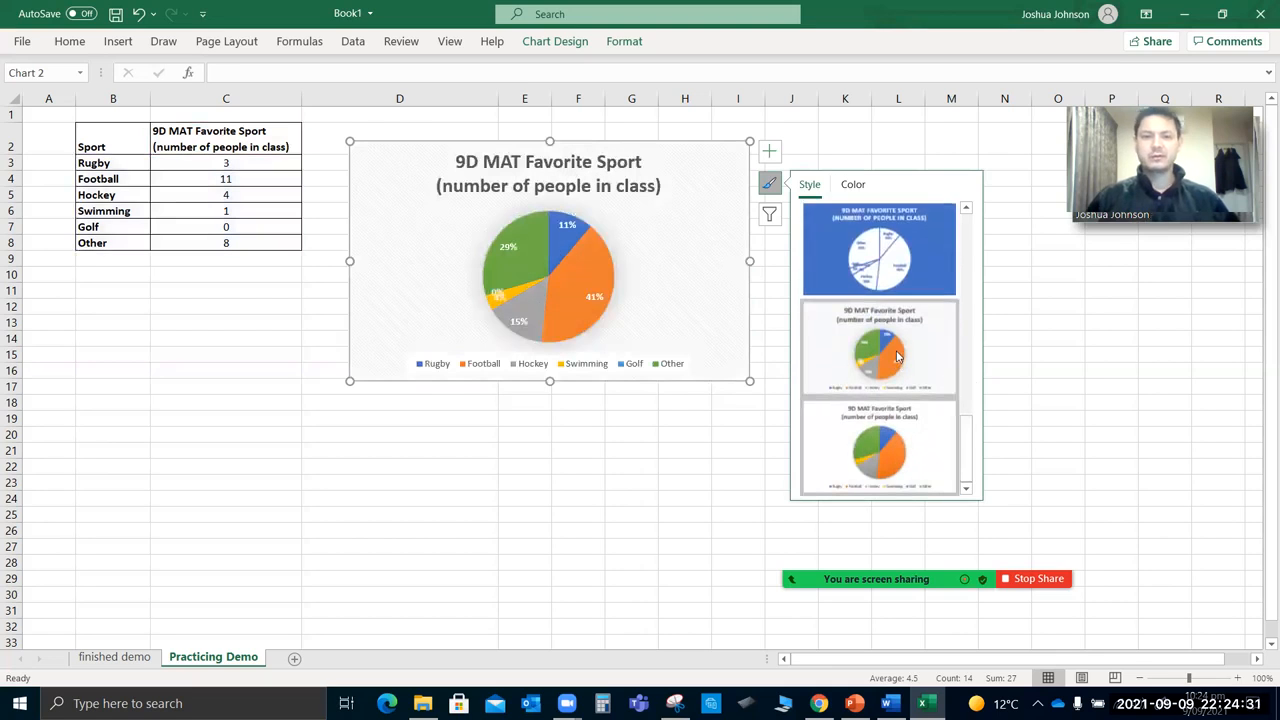
click(897, 357)
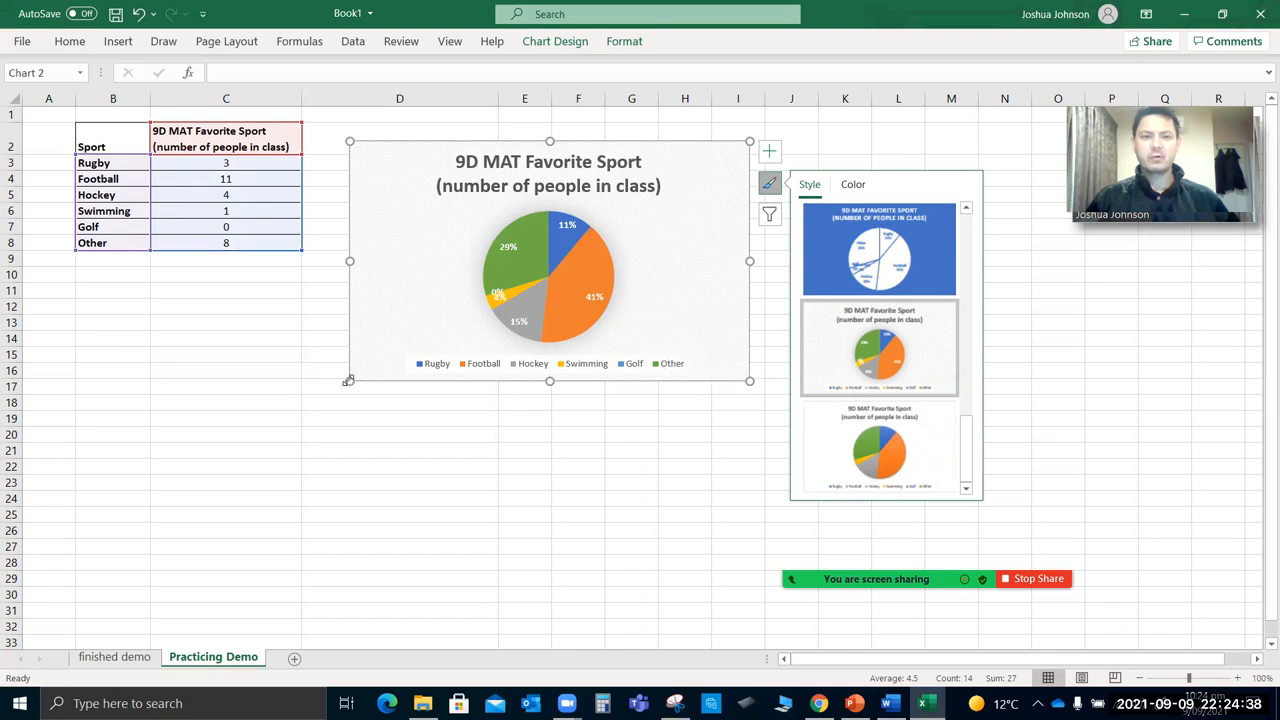
Enlarge the pie chart down to about row 22 and pull the Swimming percentage label outside its slice.
drag(349, 383, 226, 466)
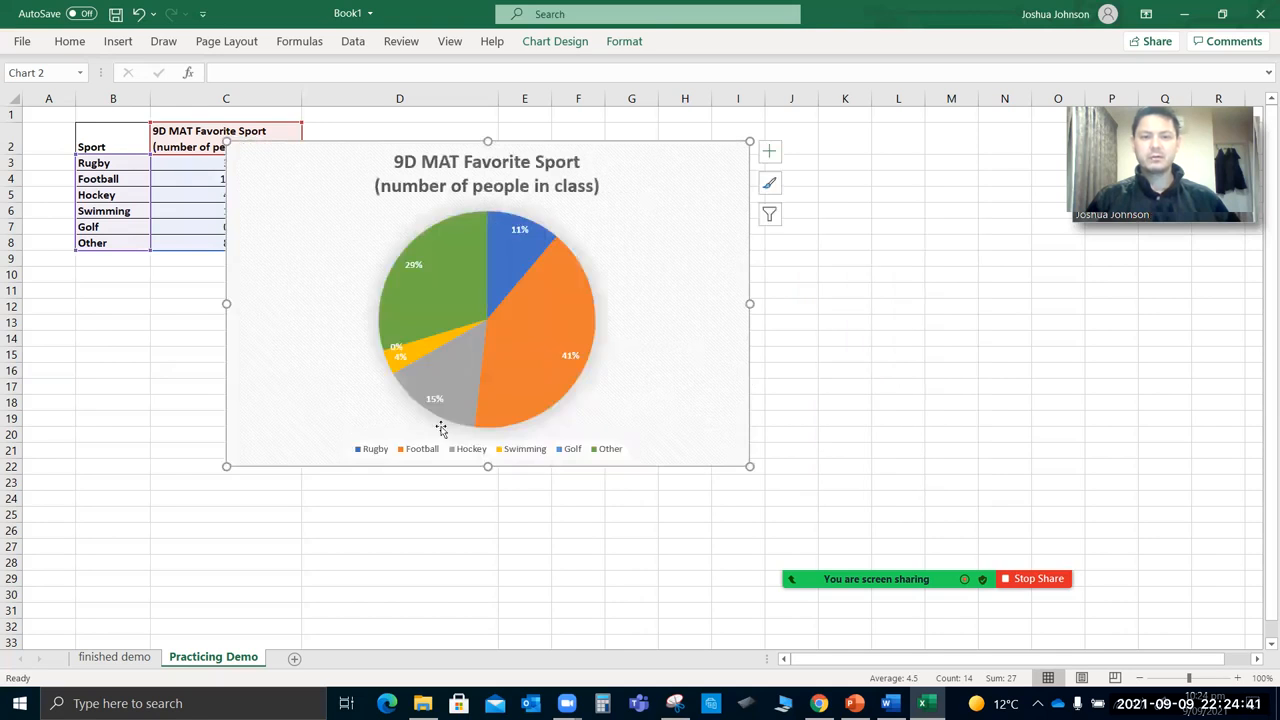
click(400, 358)
click(400, 358)
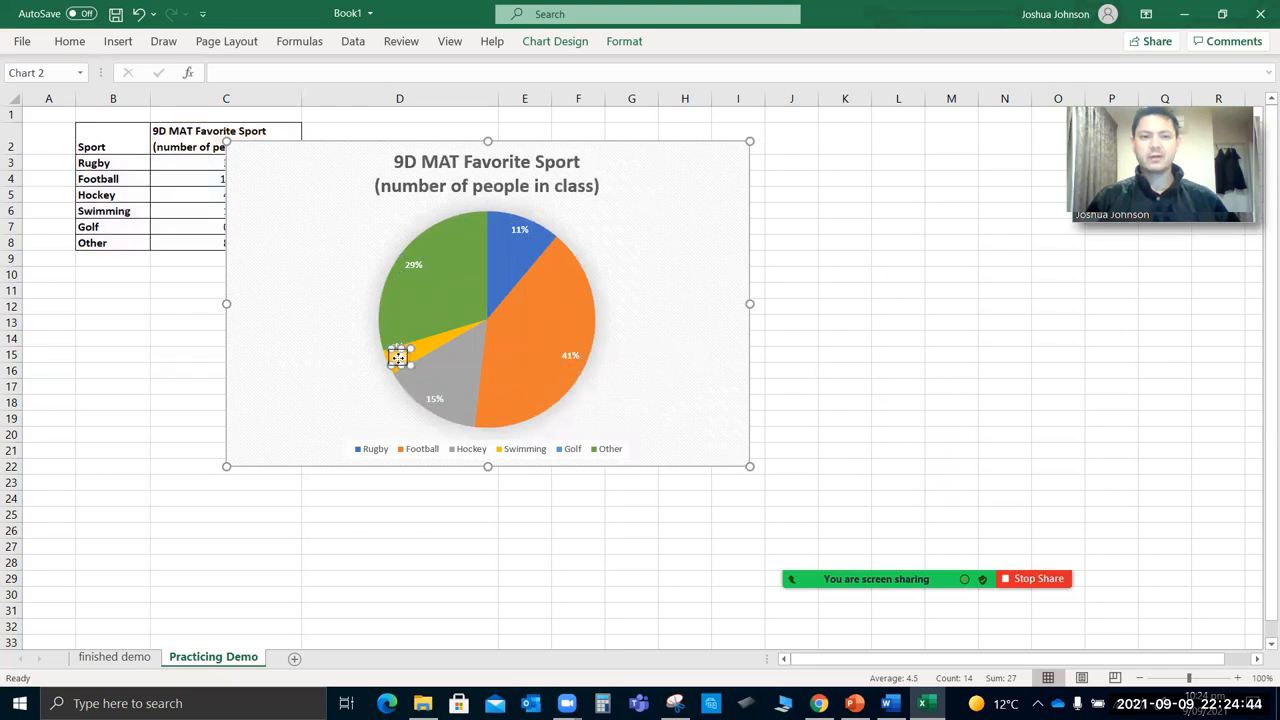
drag(400, 357, 352, 380)
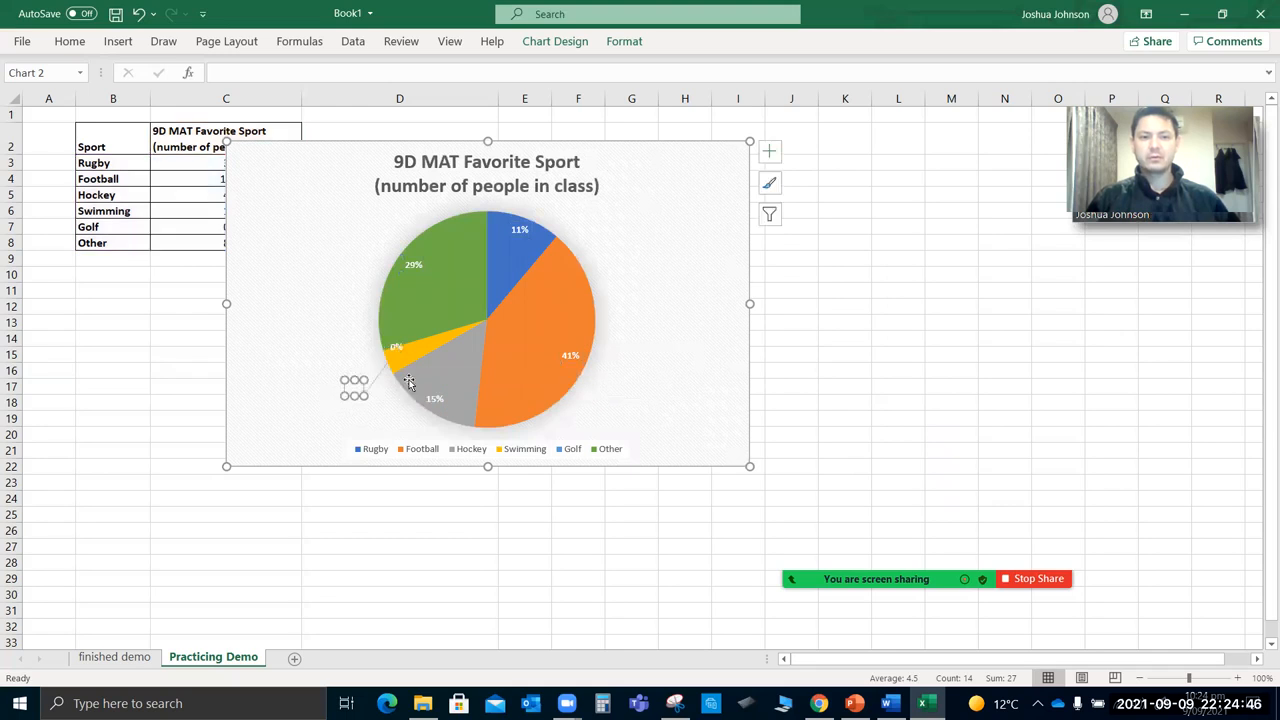
click(346, 332)
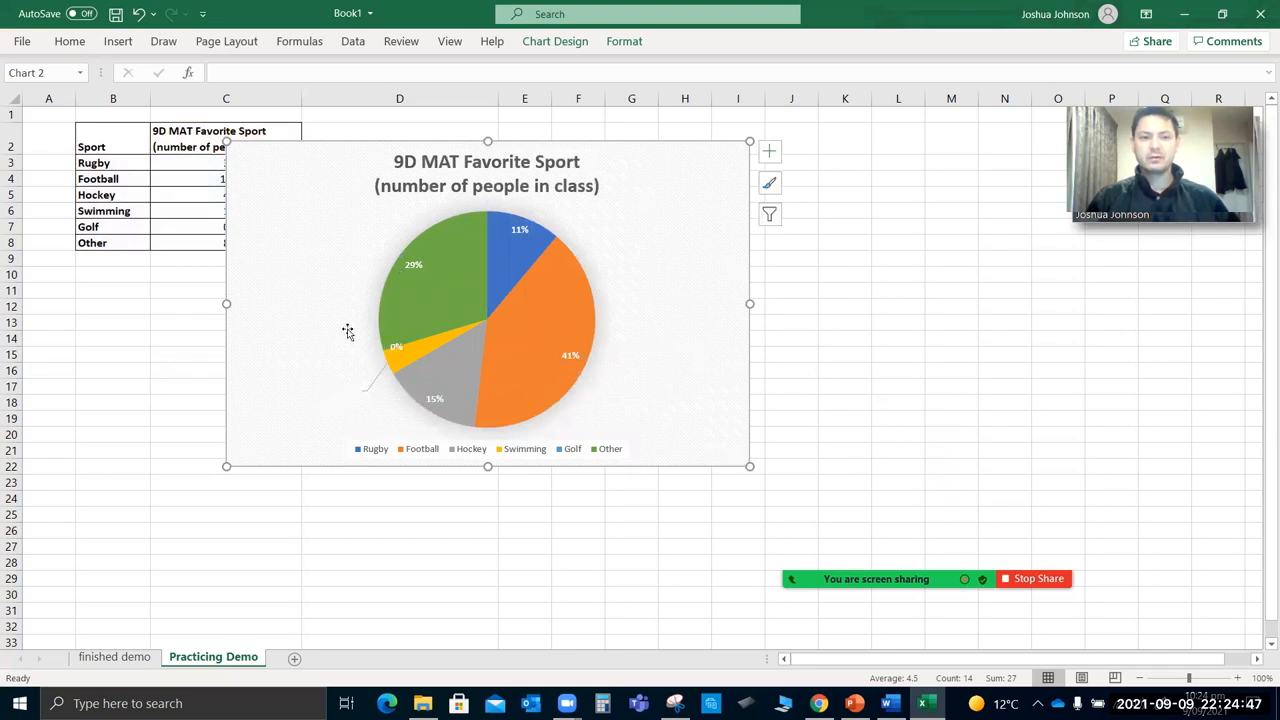
Restyle the pie chart with sport names and percentages outside the slices and a dark grey background.
click(770, 194)
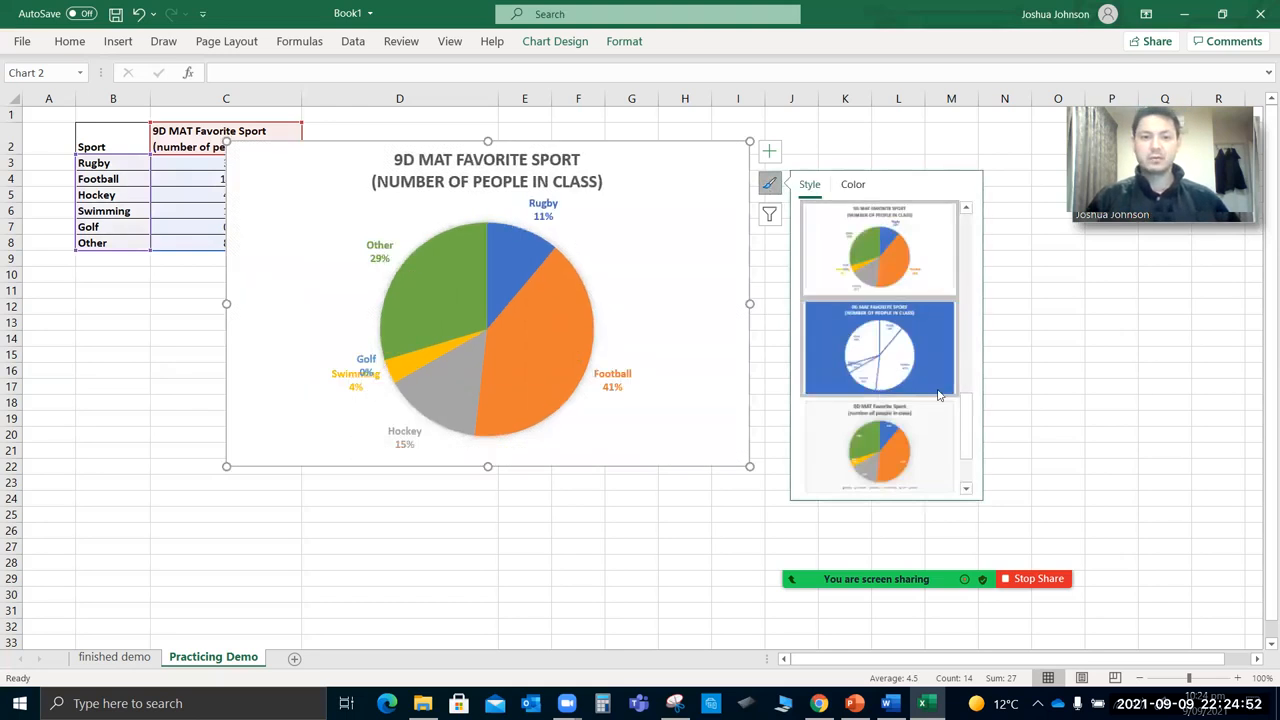
drag(967, 440, 977, 358)
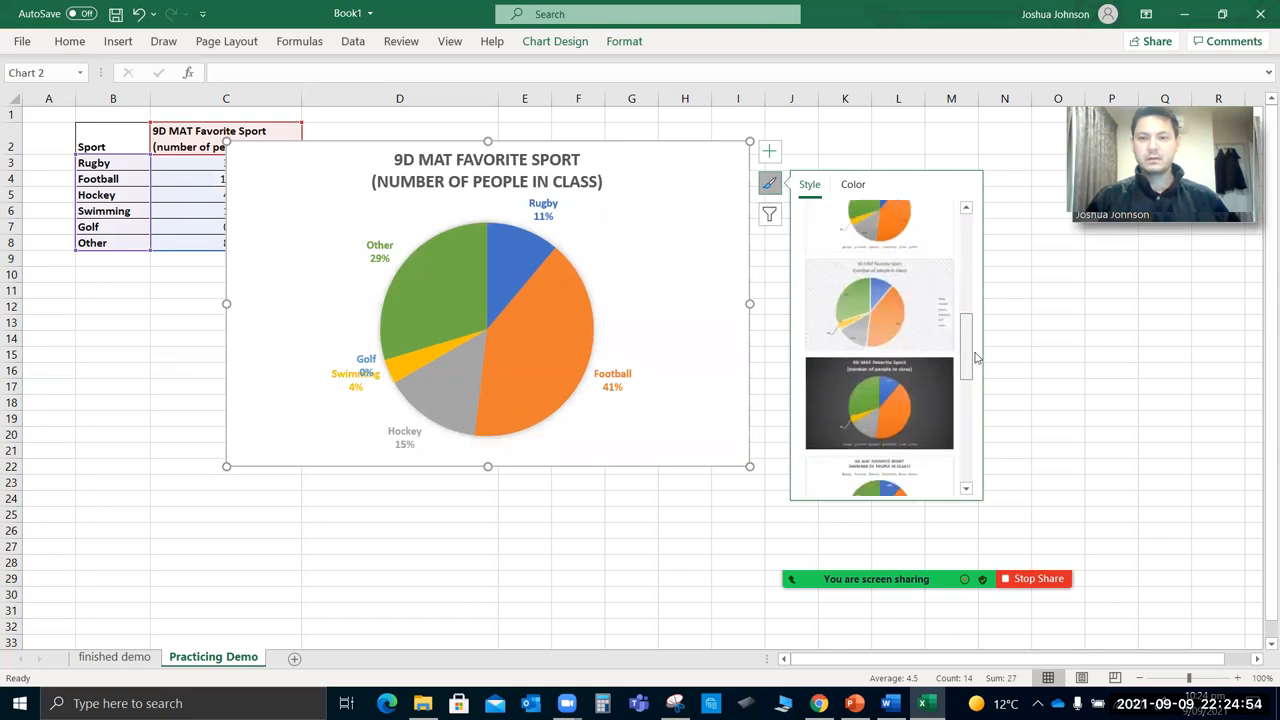
click(913, 391)
Move the Swimming label below the Golf label and shift the chart so the data table is uncovered.
click(375, 357)
click(363, 360)
drag(363, 360, 357, 395)
click(680, 316)
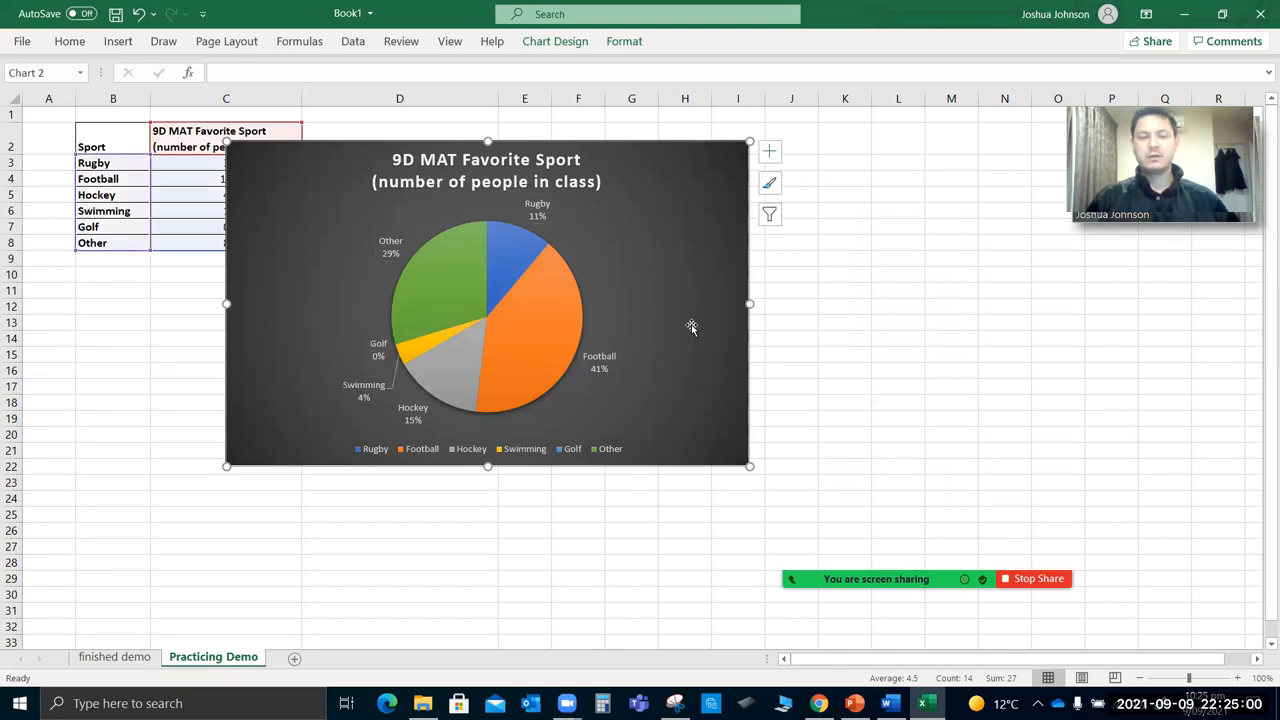
drag(685, 211, 792, 203)
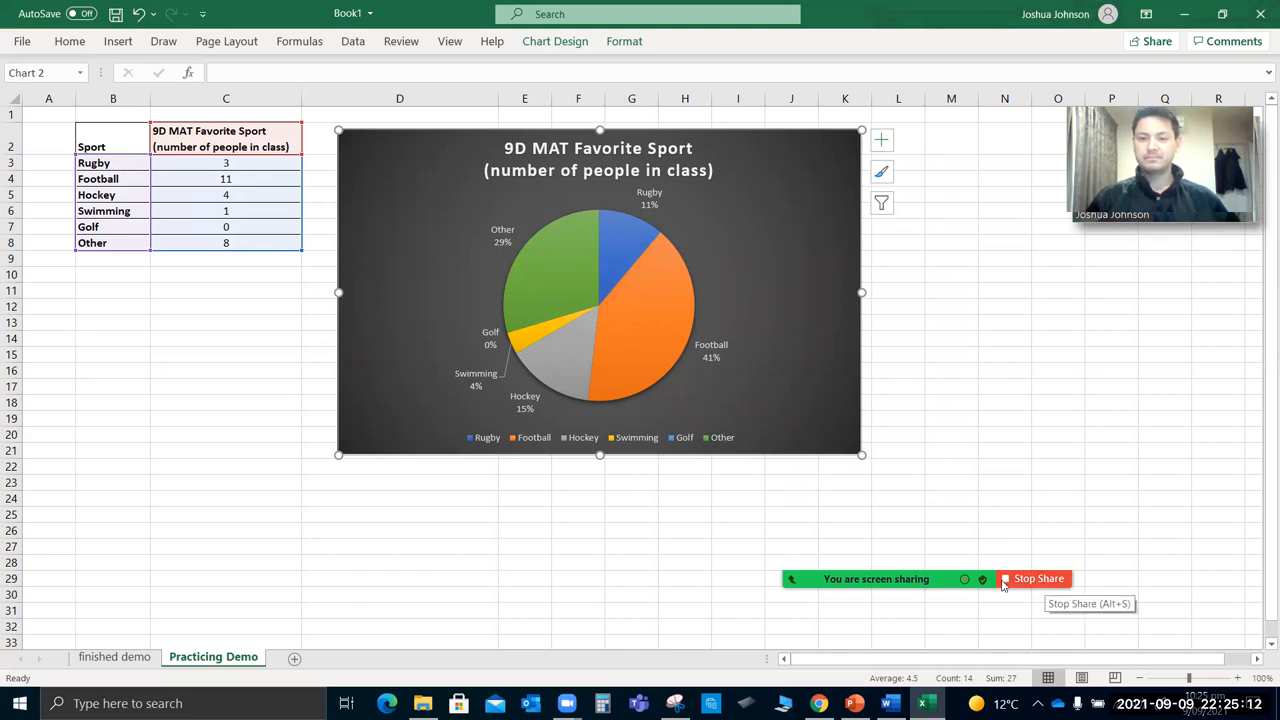
mouse_move(1003, 585)
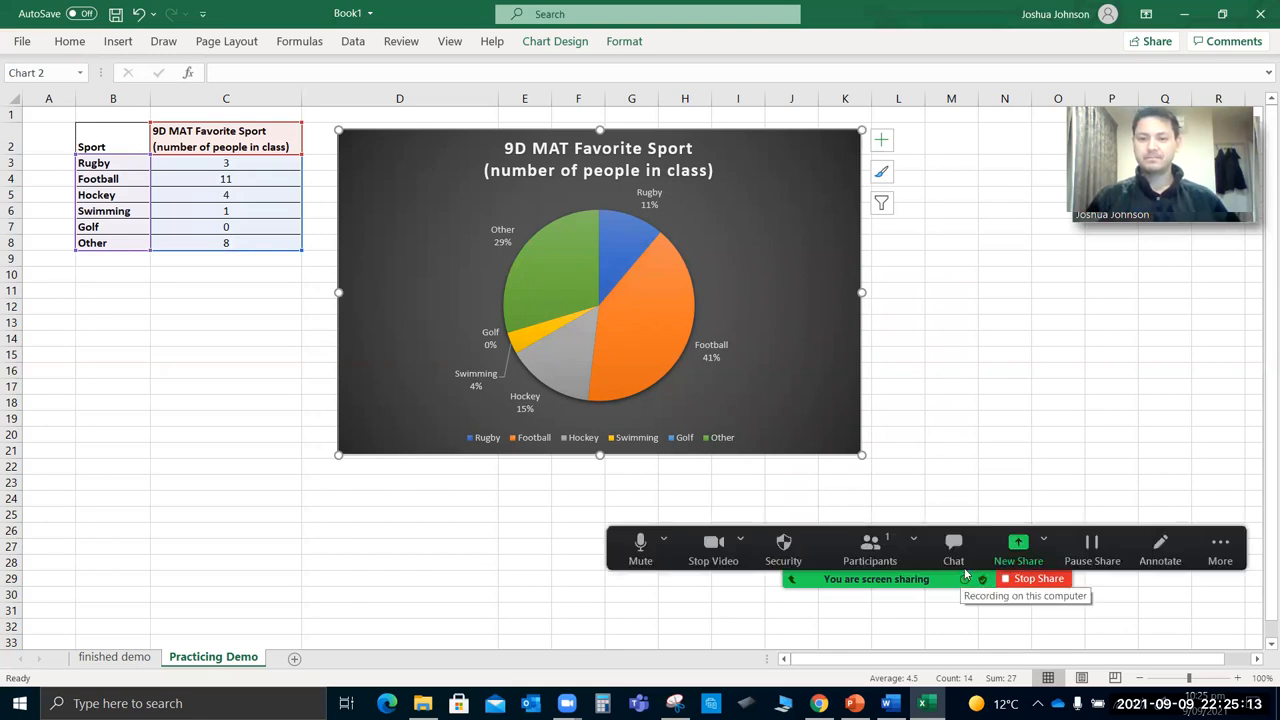
click(1039, 579)
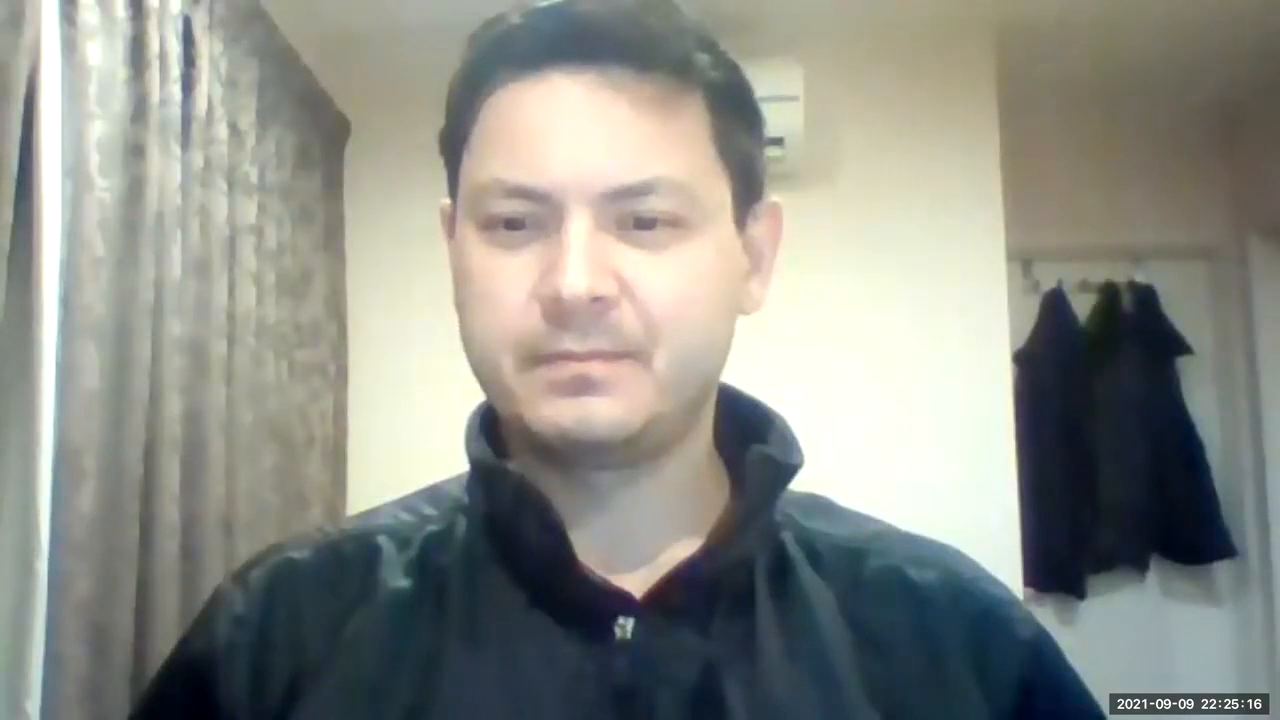